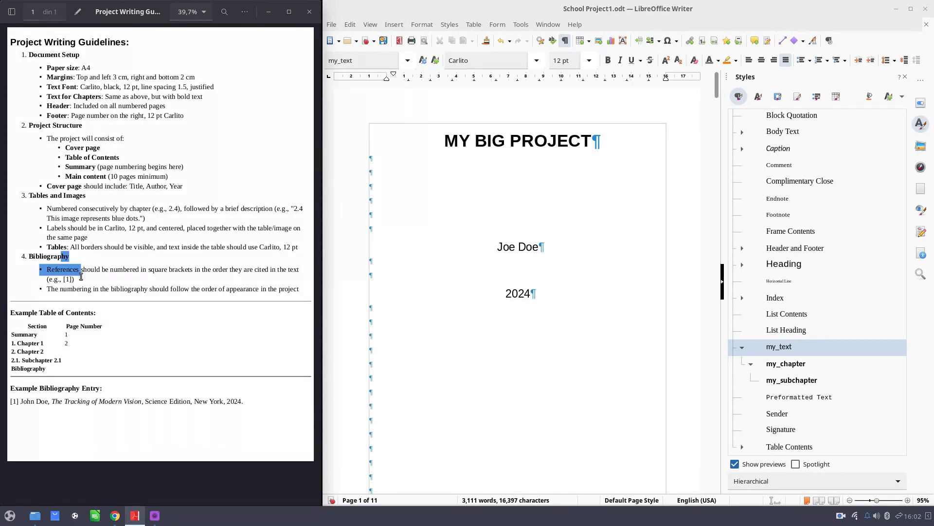
- Add the line "The final result" at the end of the document and apply the my_chapter paragraph style to it
click(109, 276)
drag(716, 95, 725, 477)
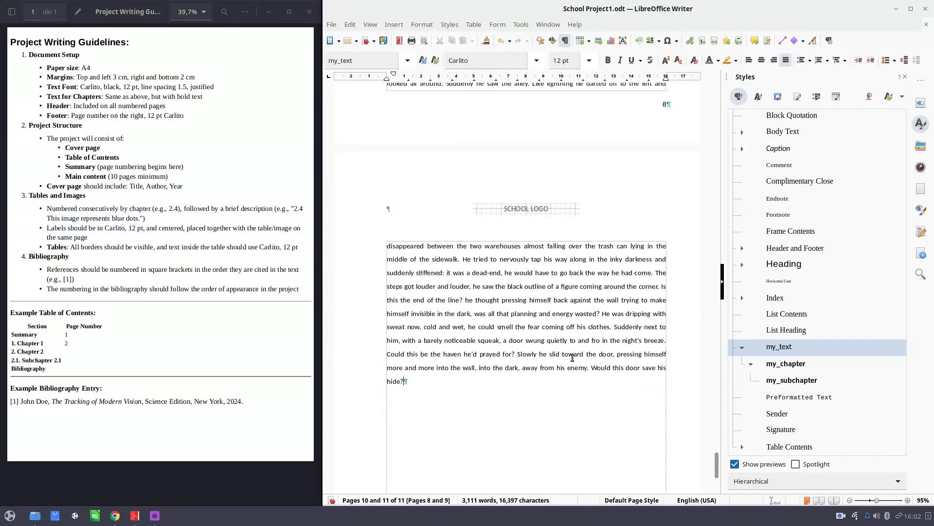
scroll(608, 349, up, 15)
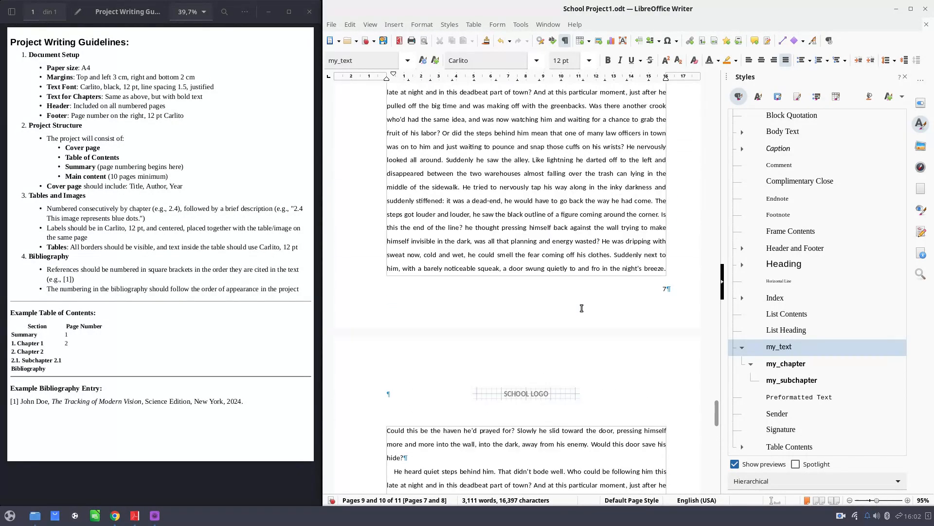
scroll(574, 306, up, 15)
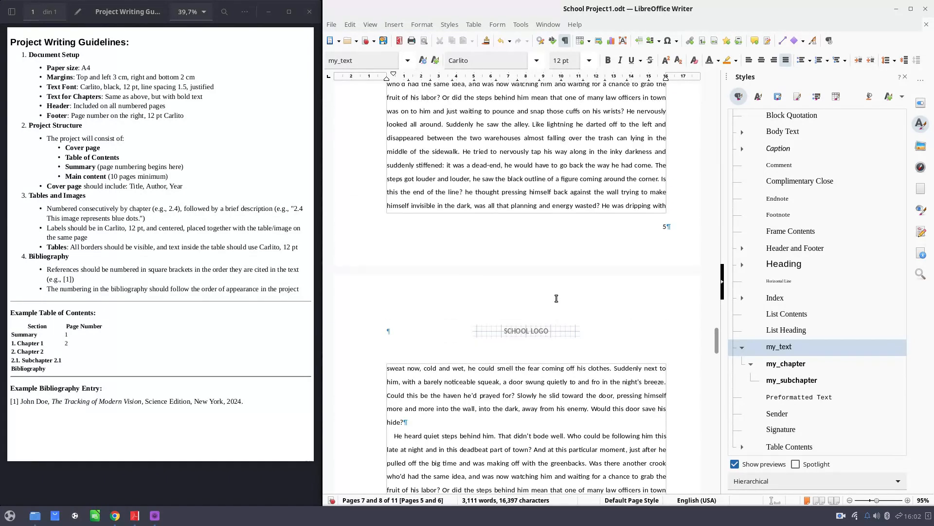
scroll(551, 292, up, 10)
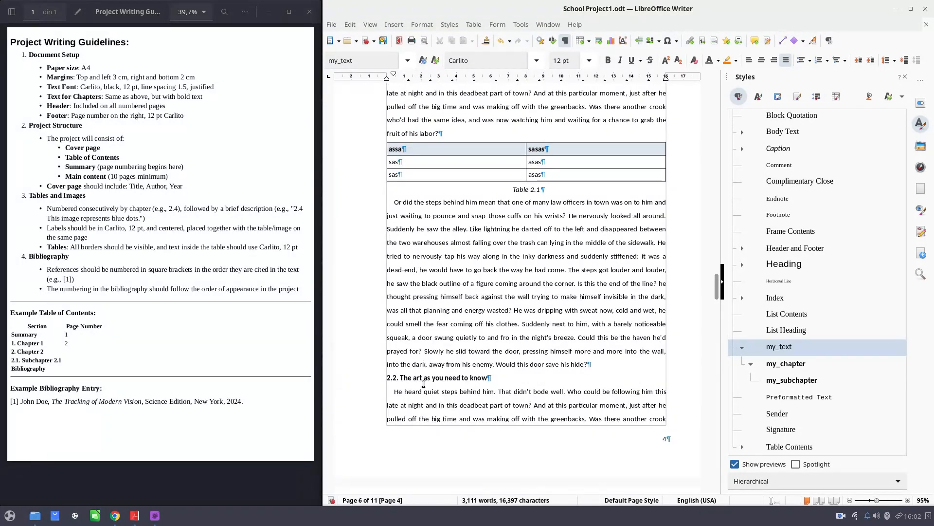
drag(716, 287, 702, 456)
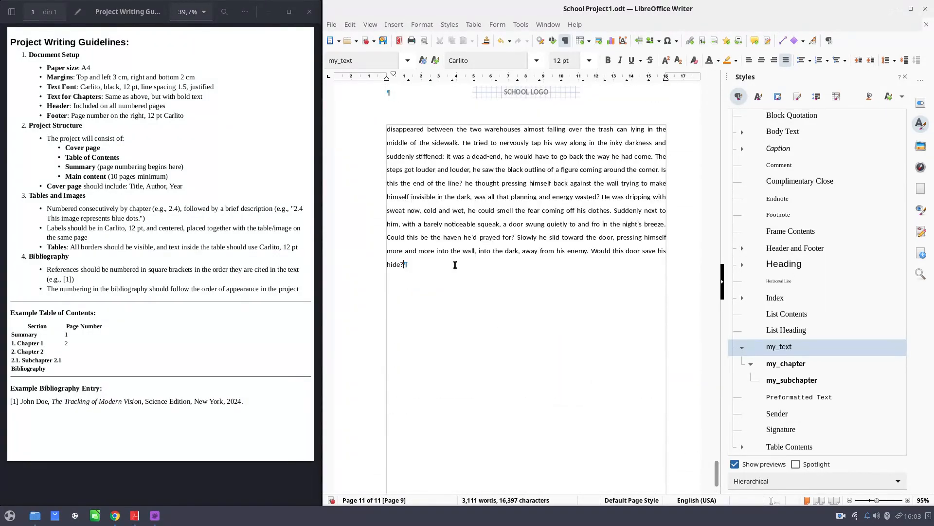
key(Return)
text(esult)
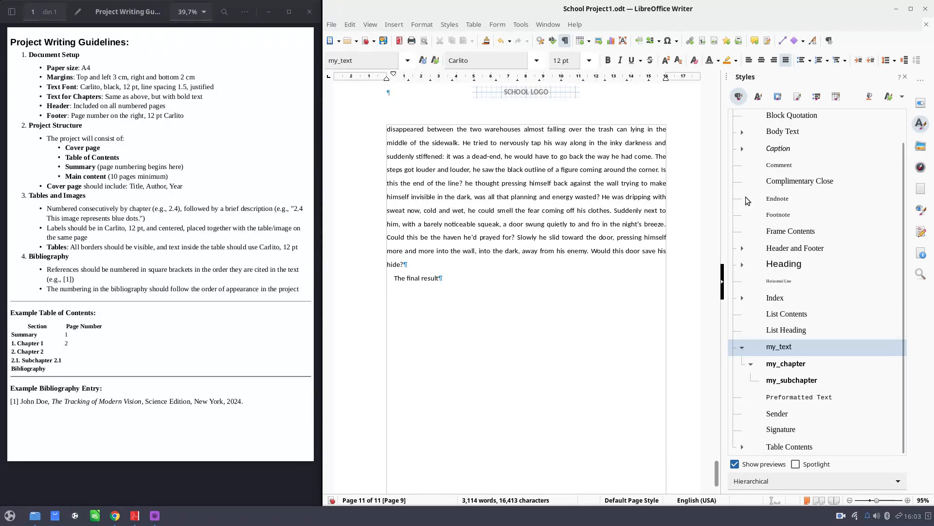
double_click(805, 364)
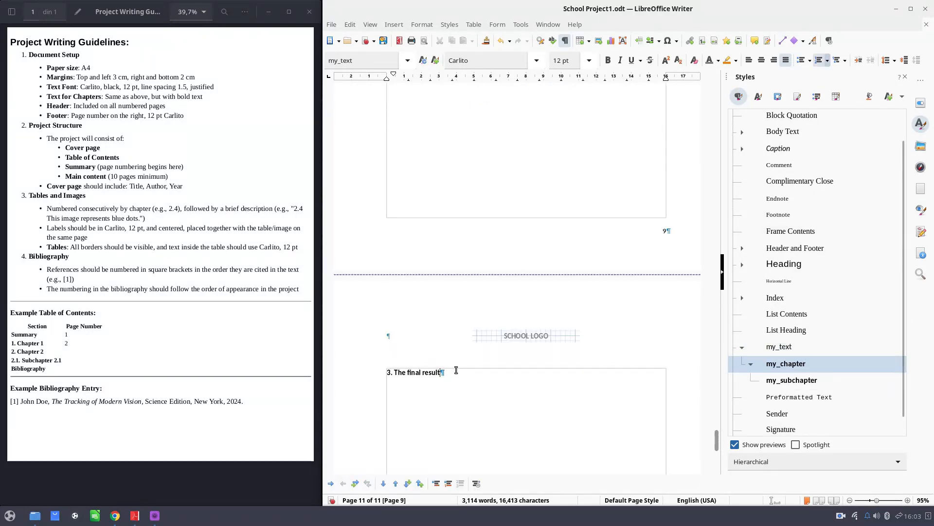
- Set the my_chapter paragraph style so that it is followed by my_subchapter
scroll(431, 375, down, 3)
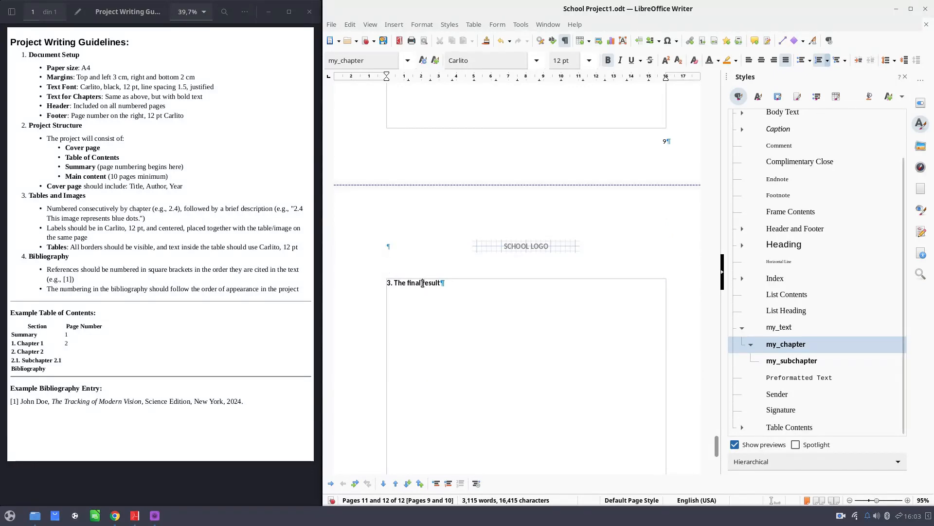
scroll(421, 273, down, 2)
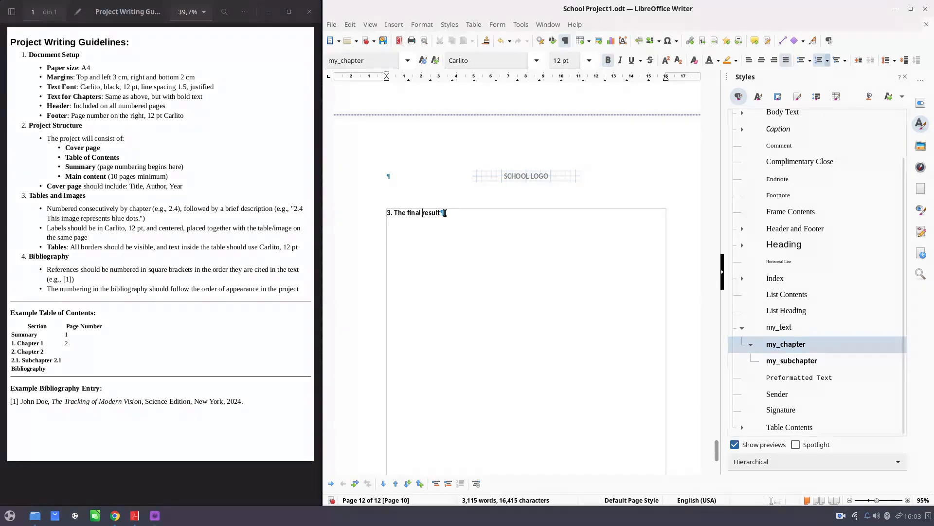
right_click(789, 347)
click(818, 368)
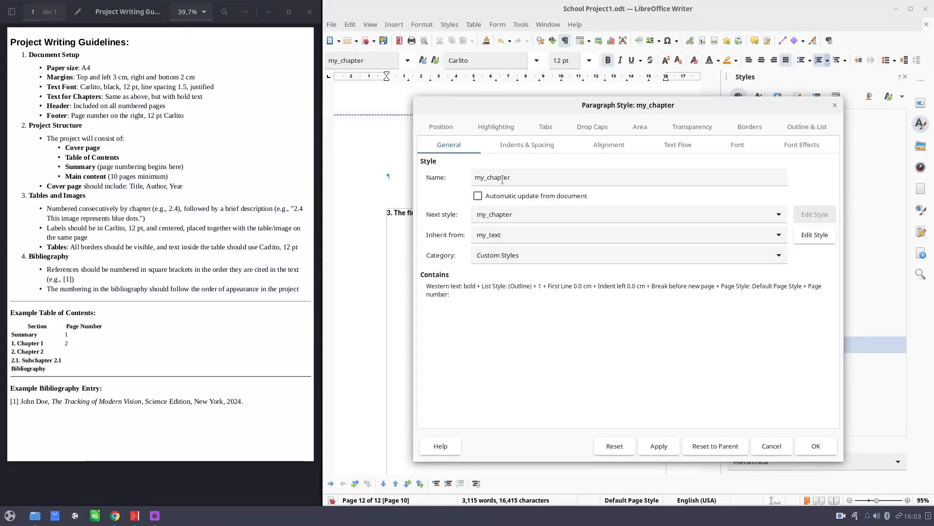
click(488, 217)
click(495, 241)
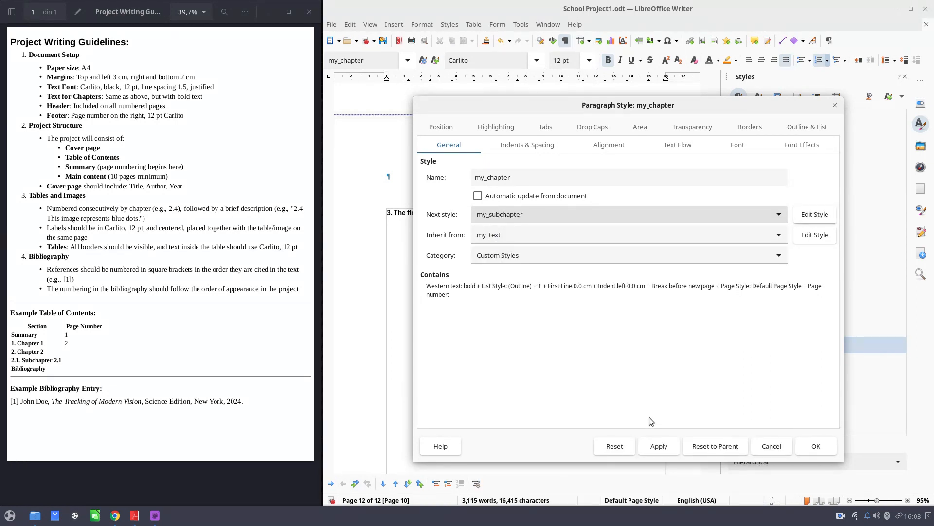
click(658, 445)
click(816, 446)
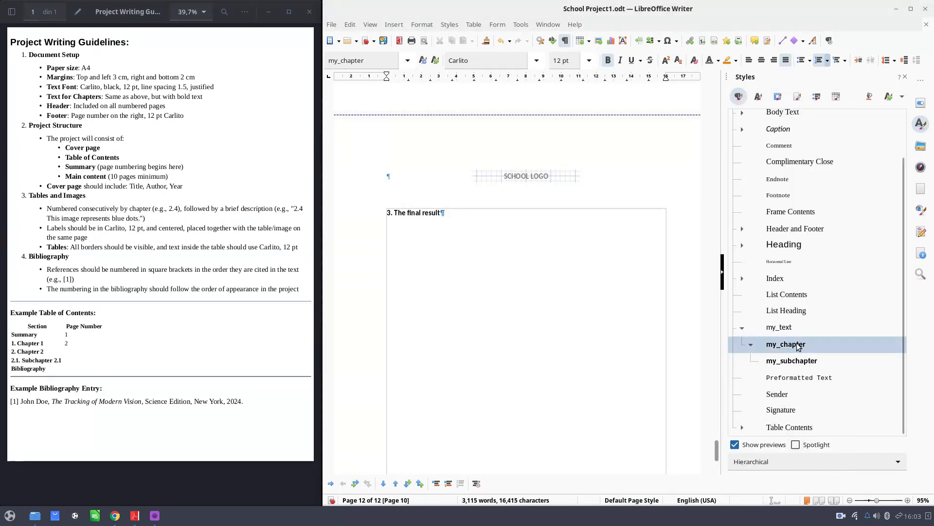
- Set the my_subchapter paragraph style so that it is followed by my_text
click(784, 362)
right_click(793, 366)
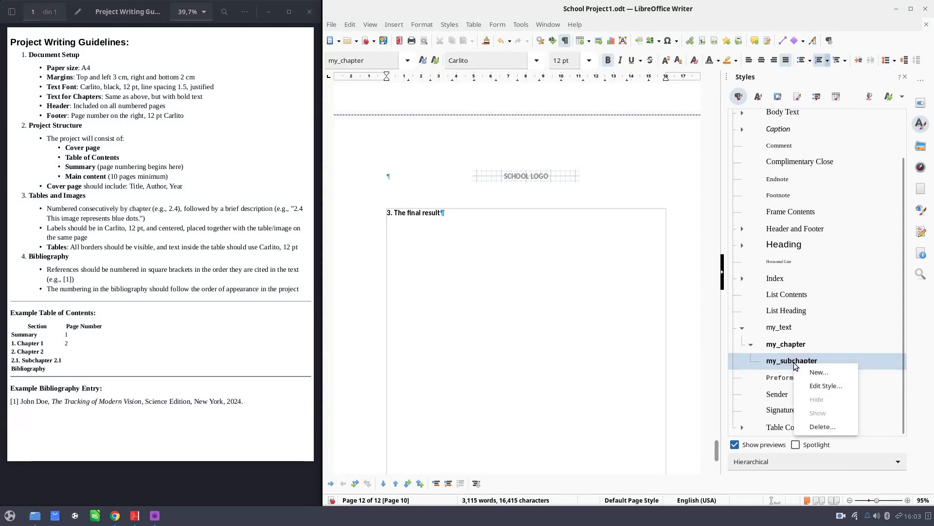
click(802, 385)
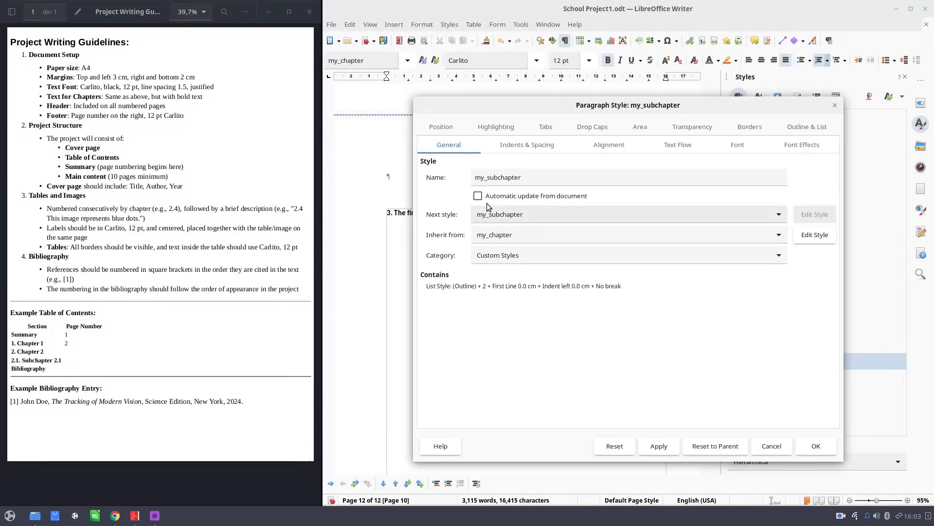
click(494, 219)
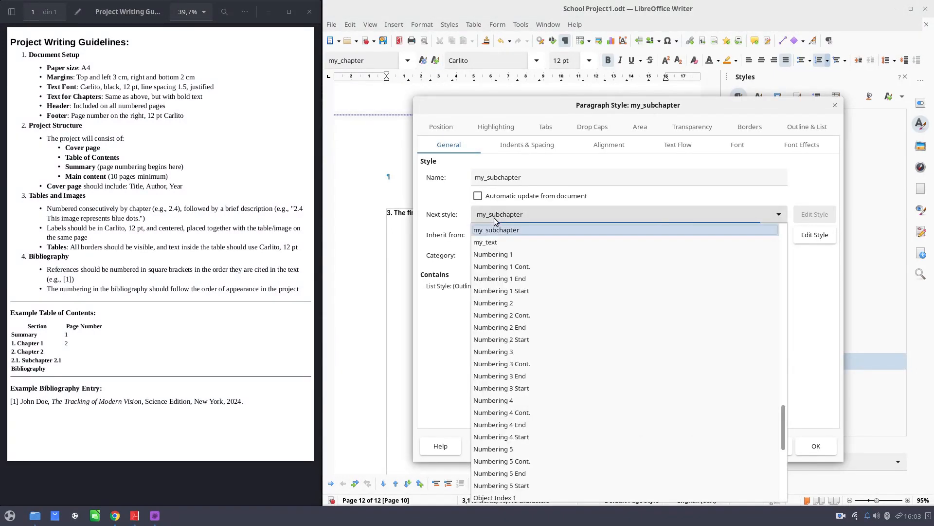
click(491, 241)
click(659, 446)
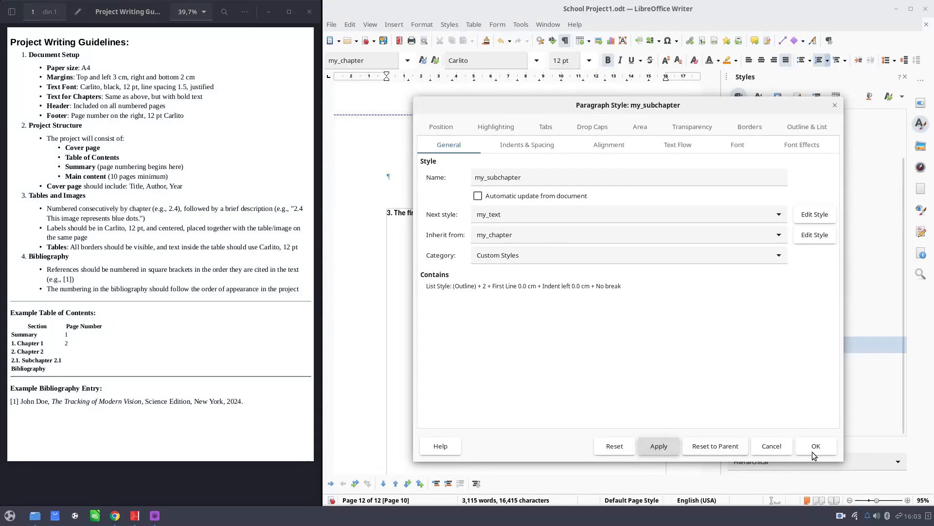
click(816, 446)
- Check which next style is assigned in the my_text paragraph style settings
right_click(779, 327)
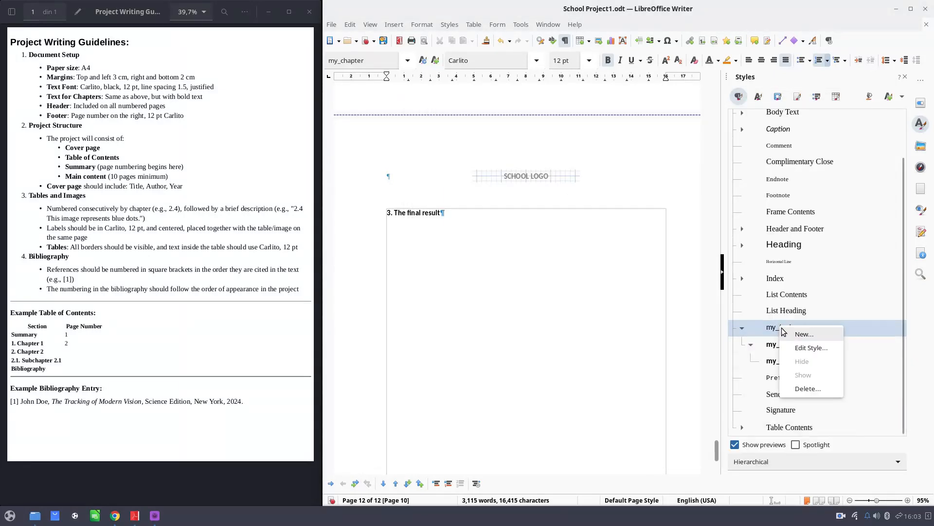
click(801, 347)
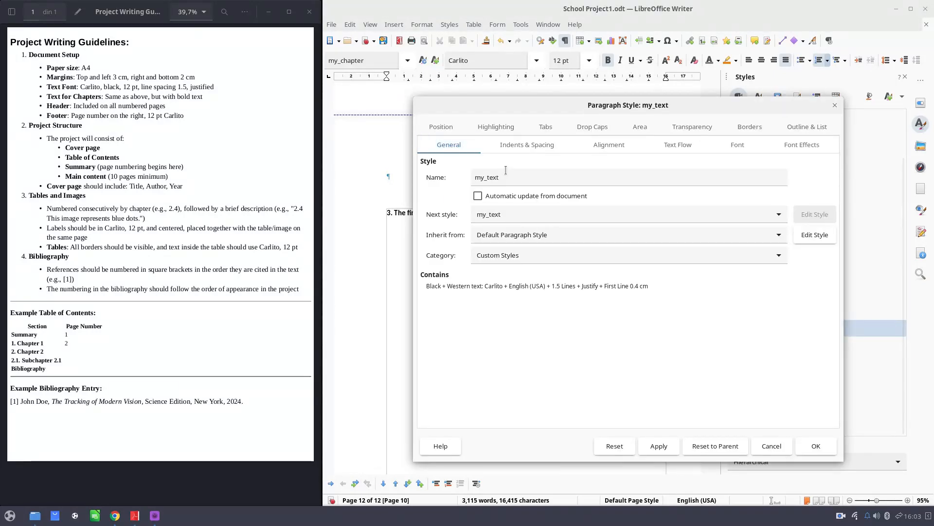
click(659, 446)
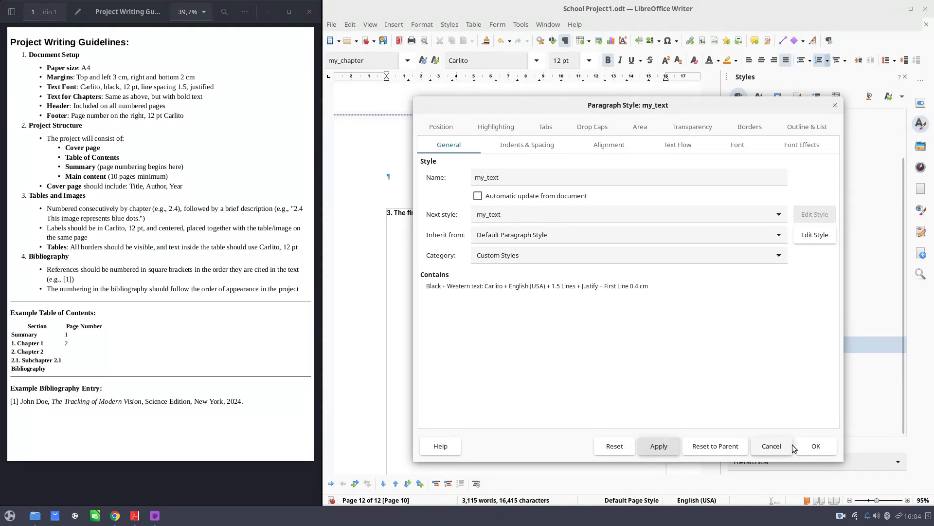
click(816, 446)
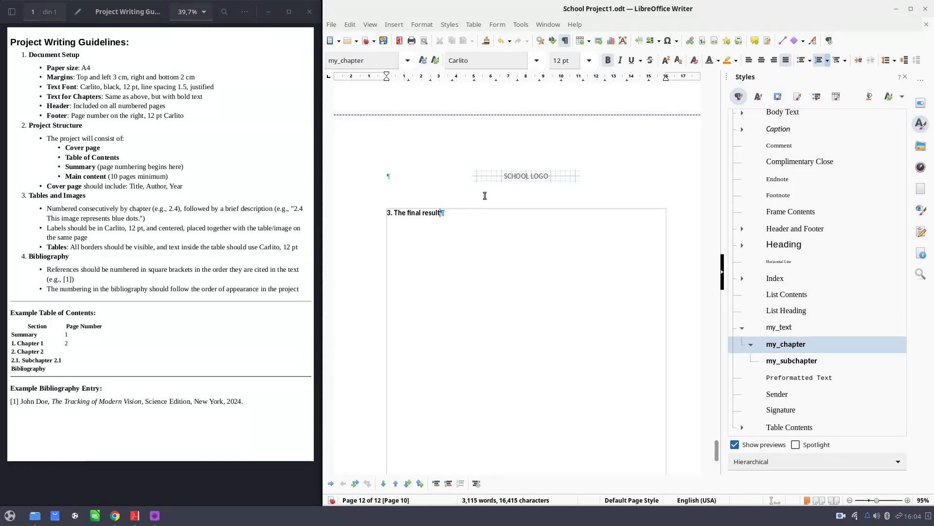
- Add the subchapter heading "One line here" below "The final result" and start a body paragraph beneath it
key(Return)
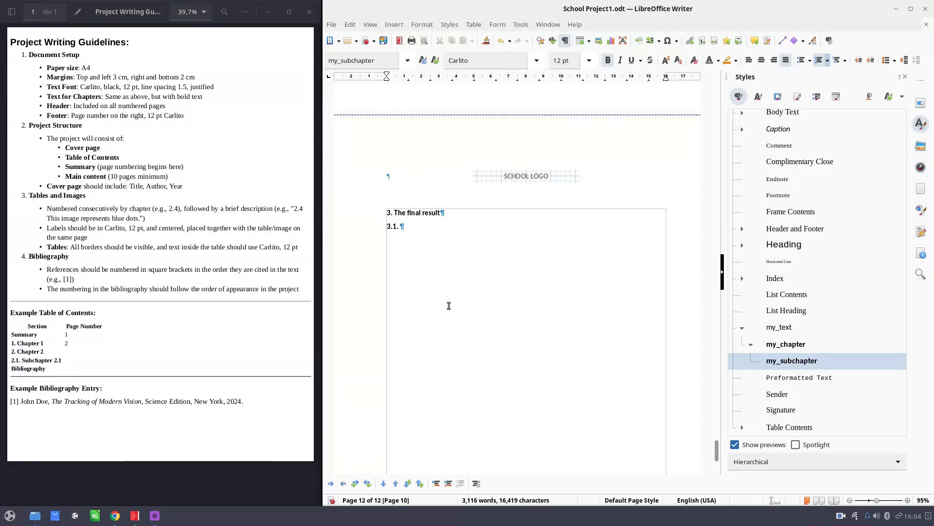
text(One line here)
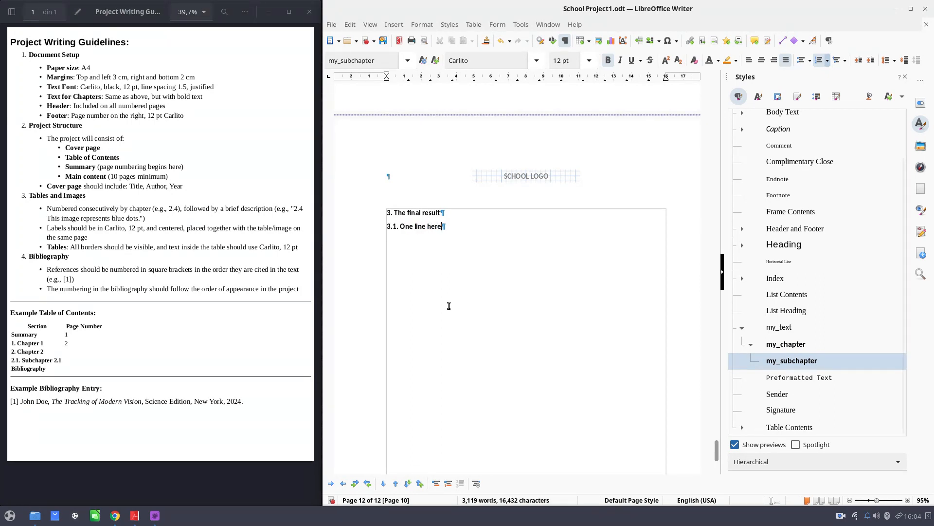
key(Return)
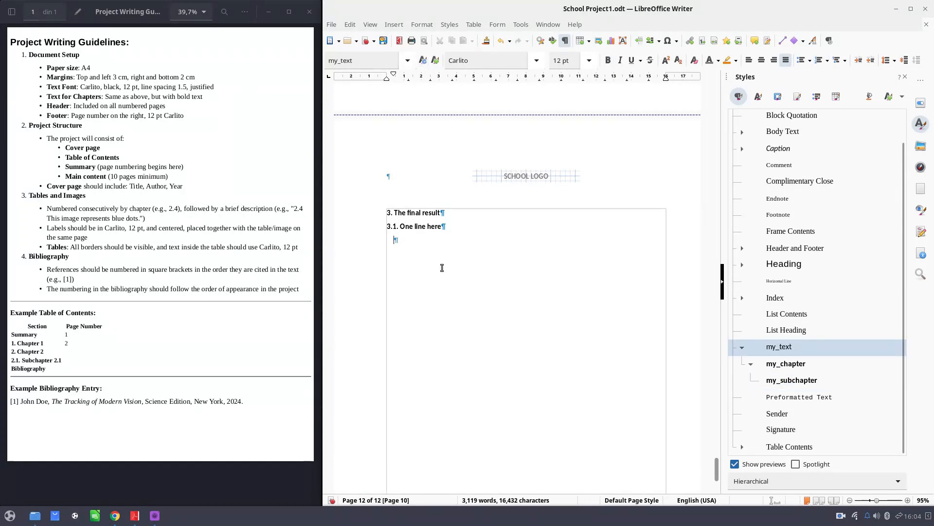
- Insert the dummy text AutoText "dt" twice below the "One line here" heading
text(d t)
key(F3)
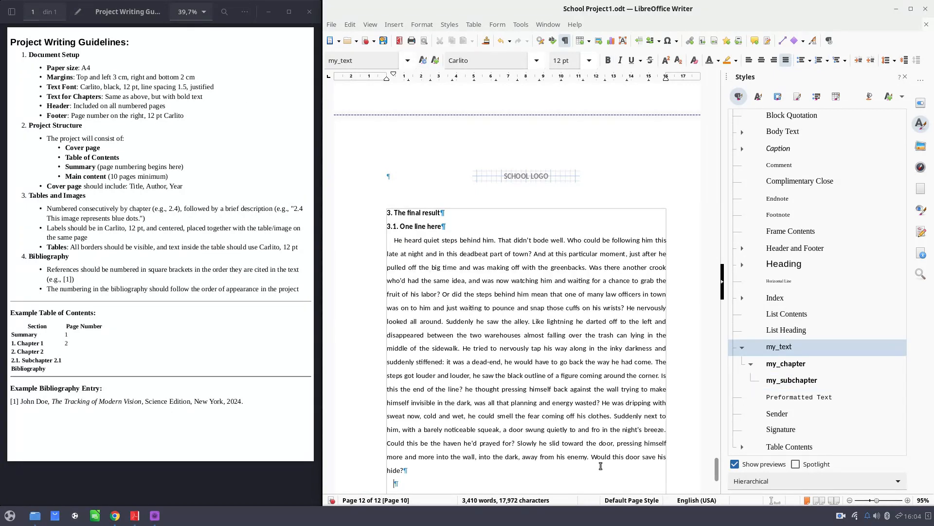
text(dt)
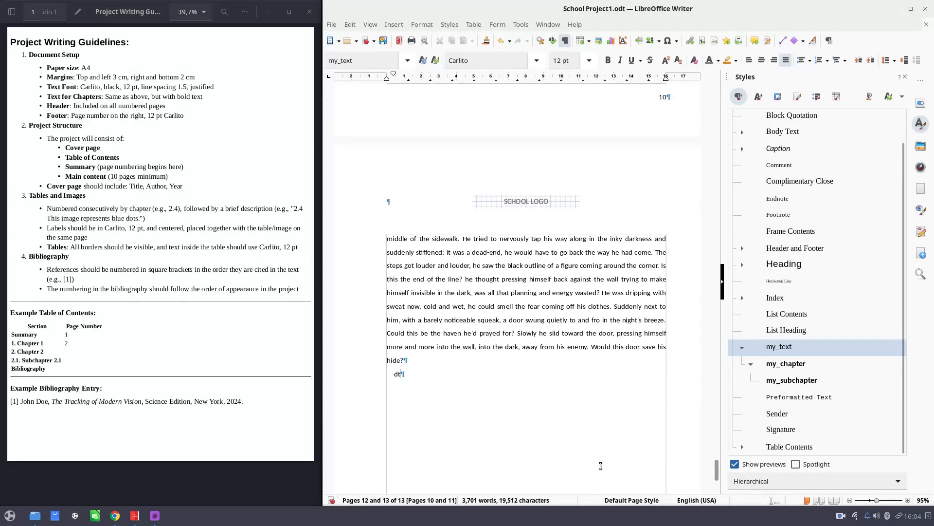
key(F3)
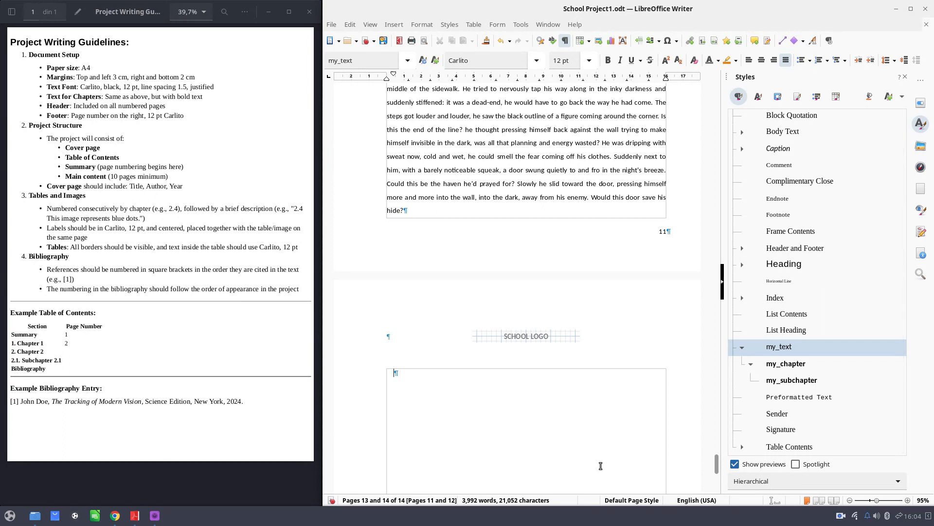
- Add the line "Another idea" after the dummy text and apply the my_subchapter paragraph style to it
text(Another idea)
double_click(806, 382)
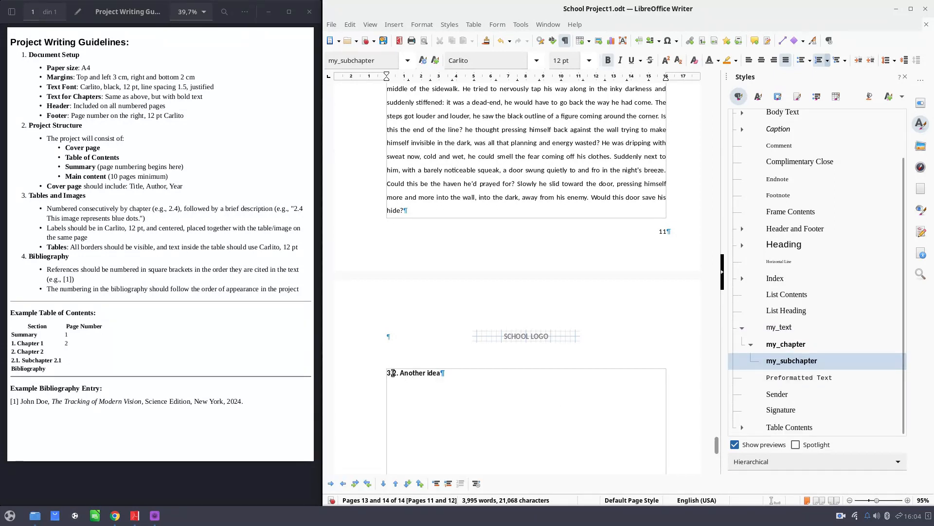
scroll(407, 377, up, 3)
scroll(407, 377, up, 3)
scroll(428, 389, down, 6)
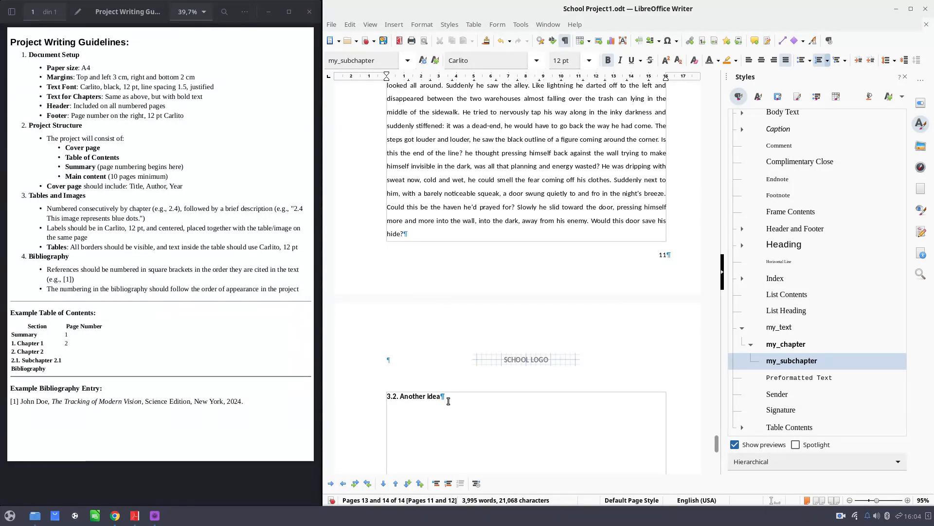
- Fill the section under the "Another idea" heading with two blocks of the same dummy text in my_text style
text(He heard quiet steps behind him. That didn't bode well. Who could be following him this late at night and in this deadbeat part of town? And at this particular moment, just after he pulled off the big time and was making off with the greenbacks. Was there another crook who'd had the same idea, and was now watching him and waiting for a chance to grab the fruit of his labor? Or did the steps behind him mean that one of many law officers in town was on to him and just waiting to pounce and snap those cuffs on his wrists? He nervously looked all around. Suddenly he saw the alley. Like lightning he darted off to the left and disappeared between the two warehouses almost falling over the trash can lying in the middle of the sidewalk. He tried to nervously tap his way along in the inky darkness and suddenly stiffened: it was a dead-end, he would have to go back the way he had come. The steps got louder and louder, he saw the black outline of a figure coming around the corner. Is this the end of the line? he thought pressing himself back against the wall trying to make himself invisible in the dark, was all that planning and energy wasted? He was dripping with sweat now, cold and wet, he could smell the fear coming off his clothes. Suddenly next to him, with a barely noticeable squeak, a door swung quietly to and fro in the night's breeze. Could this be the haven he'd prayed for? Slowly he slid toward the door, pressing himself more and more into the wall, into the dark, away from his enemy. Would this door save his hide?)
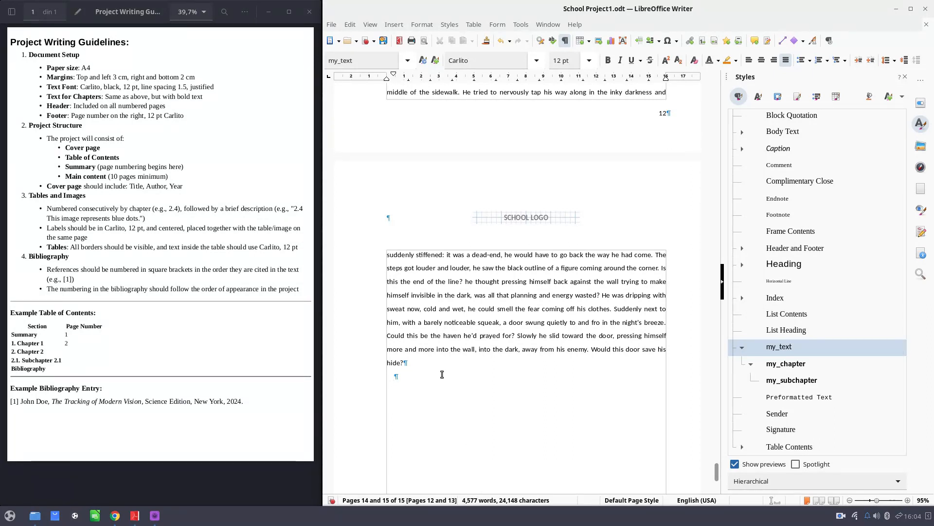
scroll(442, 374, down, 3)
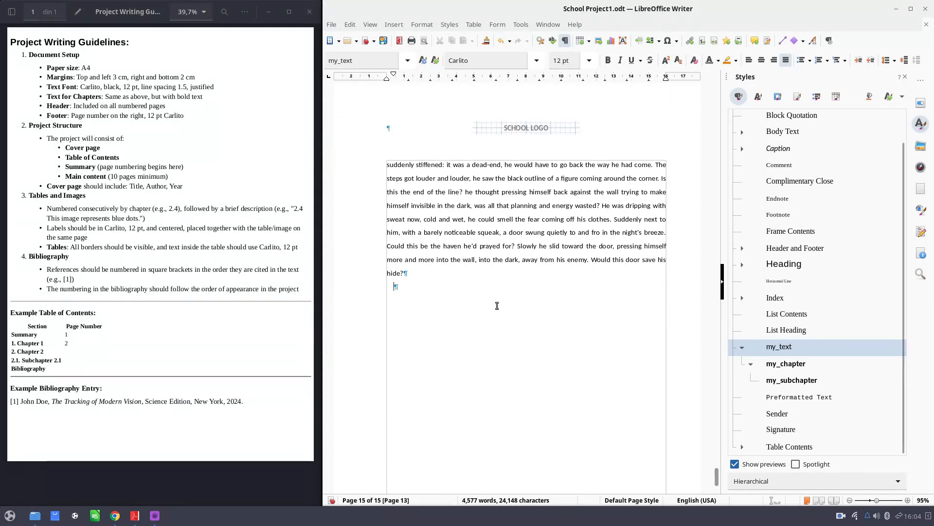
scroll(497, 306, down, 2)
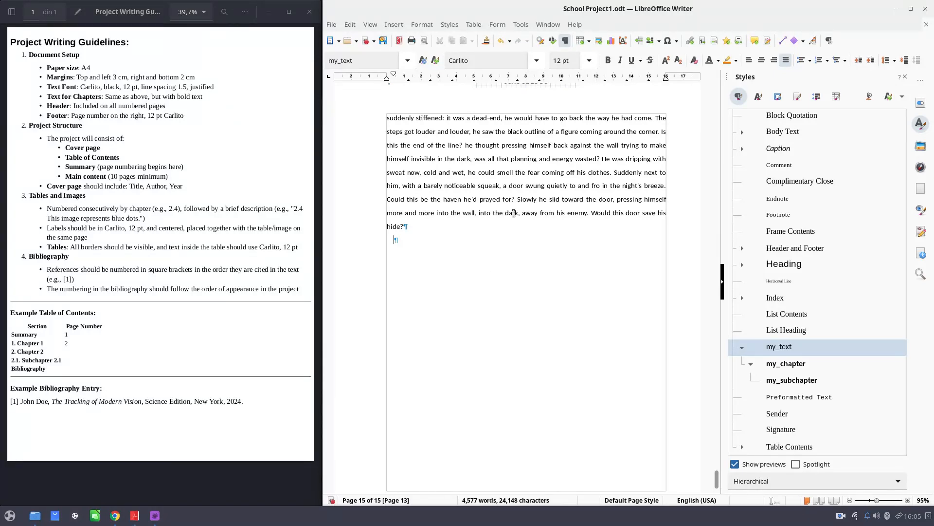
- Start a new bibliography entry after "enemy" with short name "Tracking, 2024", the author's name and year 2024
scroll(576, 250, up, 1)
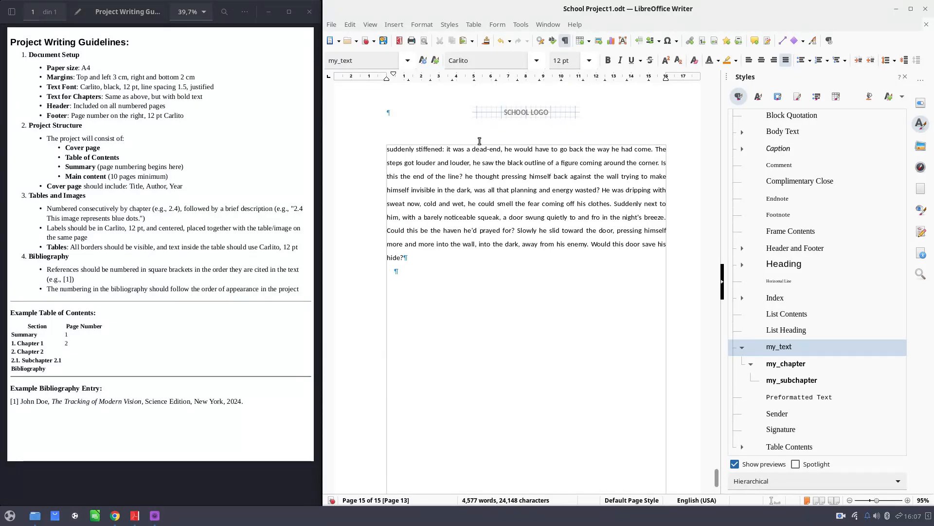
click(395, 24)
mouse_move(460, 355)
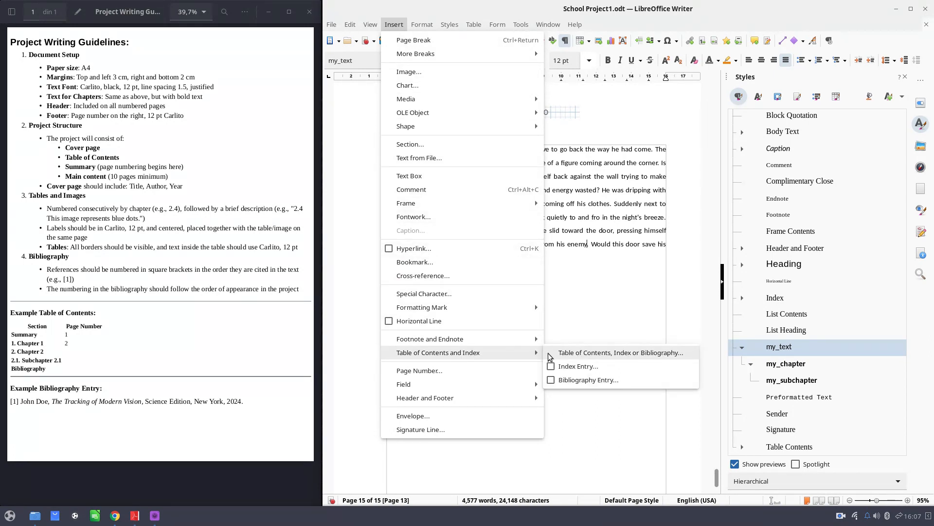
click(562, 381)
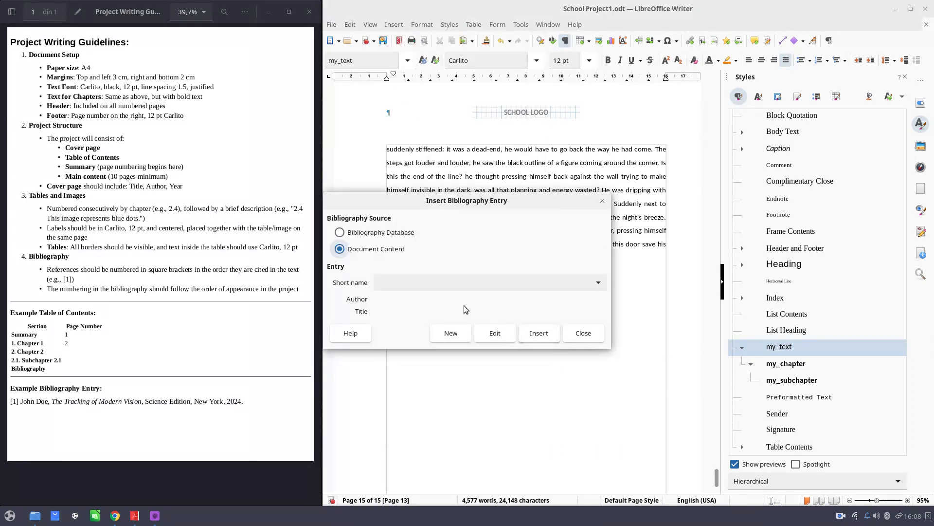
click(451, 333)
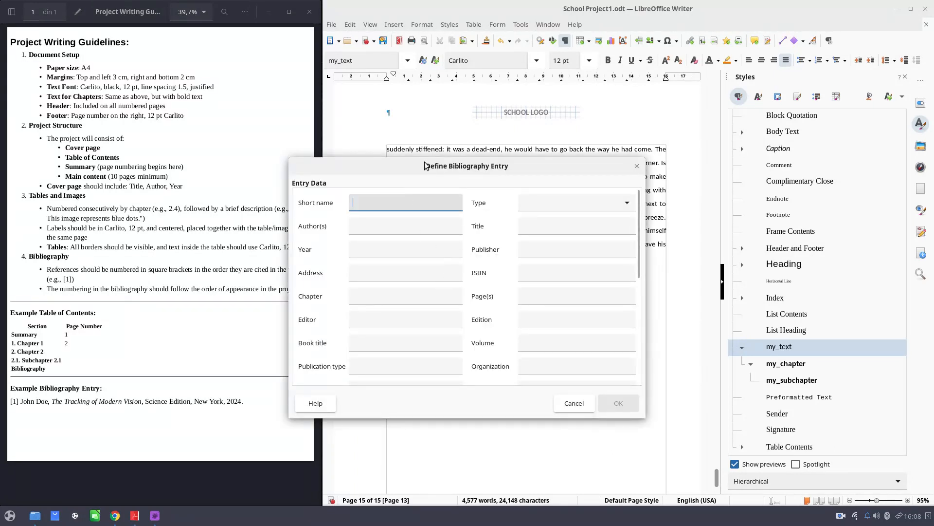
text(Tracking, 2024)
key(Tab)
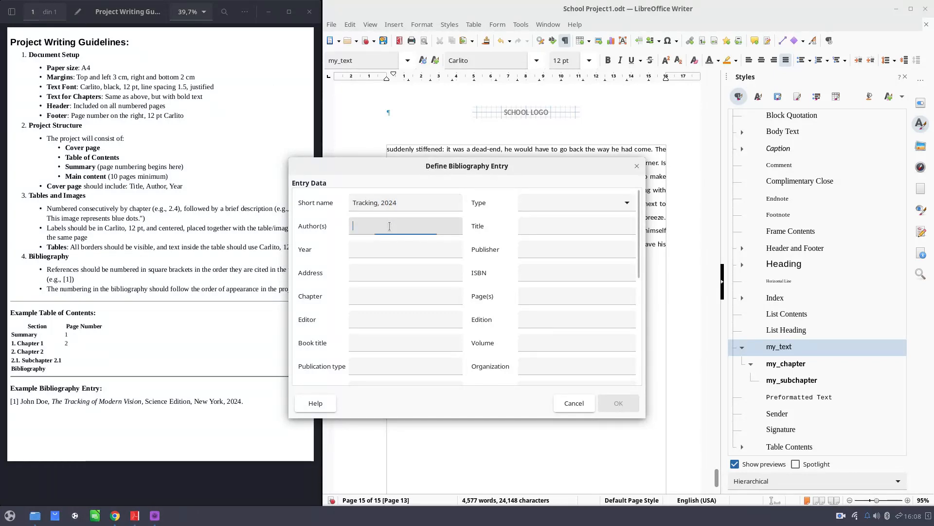
text(Joe Doe)
click(404, 253)
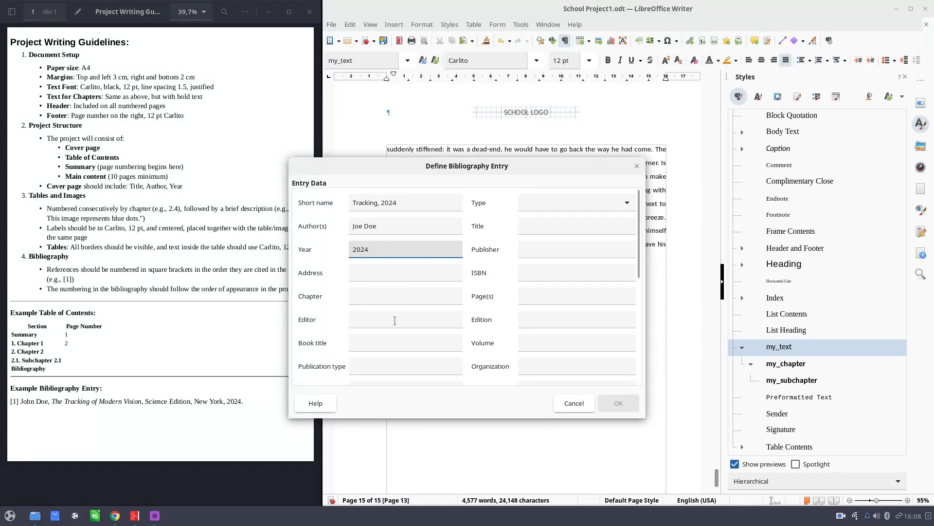
- Copy "The Tracking of Modern Vision" from the guidelines' example entry into both the book title and title of the bibliography entry
click(414, 339)
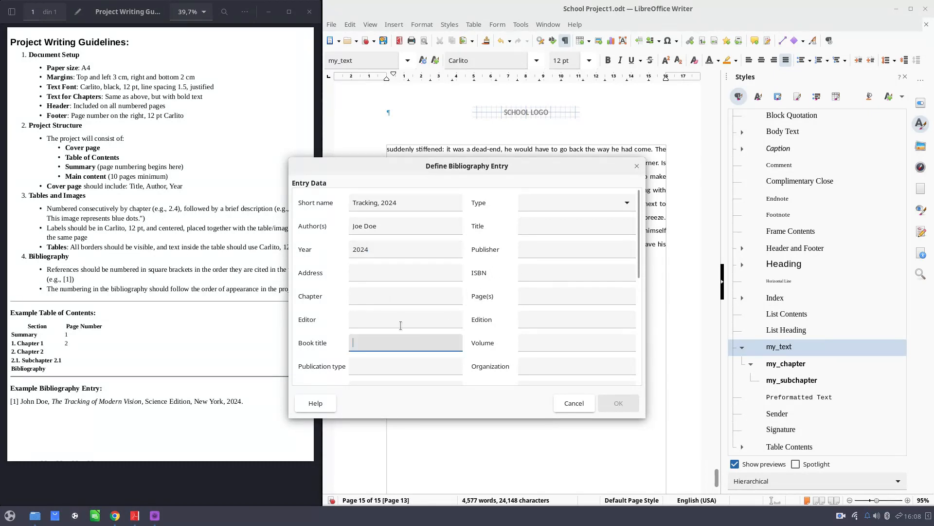
drag(52, 403, 139, 400)
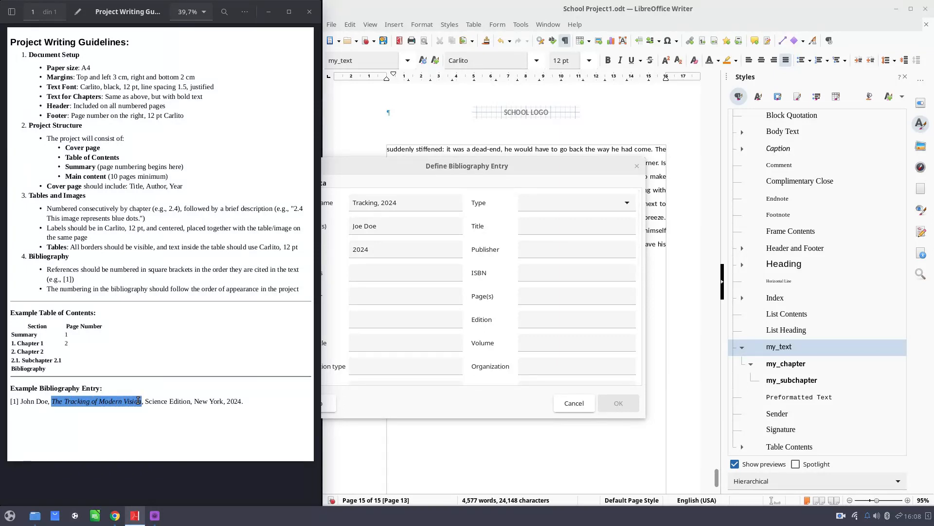
right_click(138, 400)
click(183, 333)
click(415, 293)
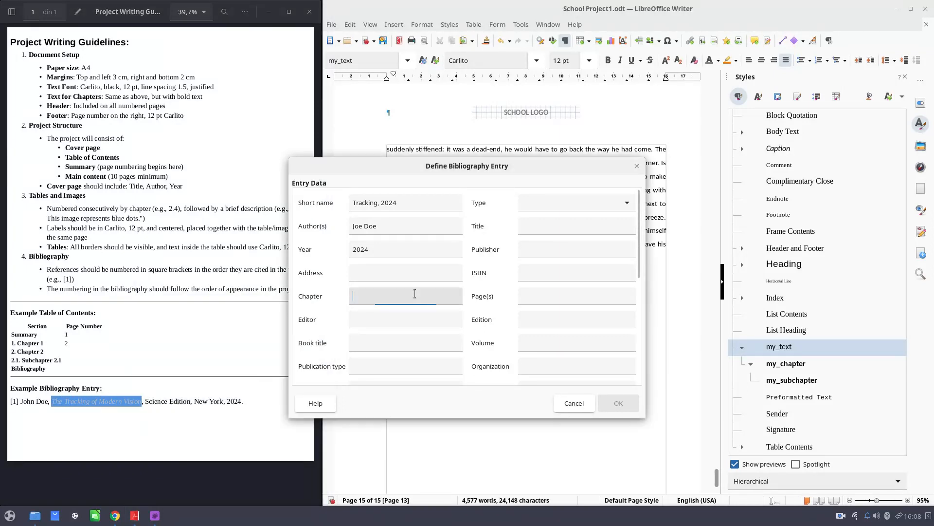
click(382, 343)
key(ctrl+v)
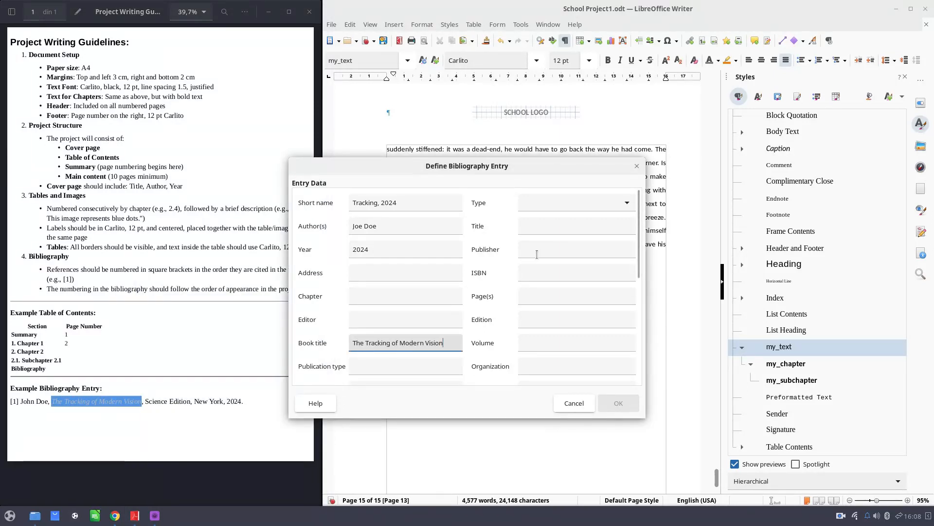
click(534, 226)
key(ctrl+v)
- Set the entry type to Book and the publisher to "Science Edition, New York", and insert the citation
click(530, 204)
click(531, 233)
click(531, 249)
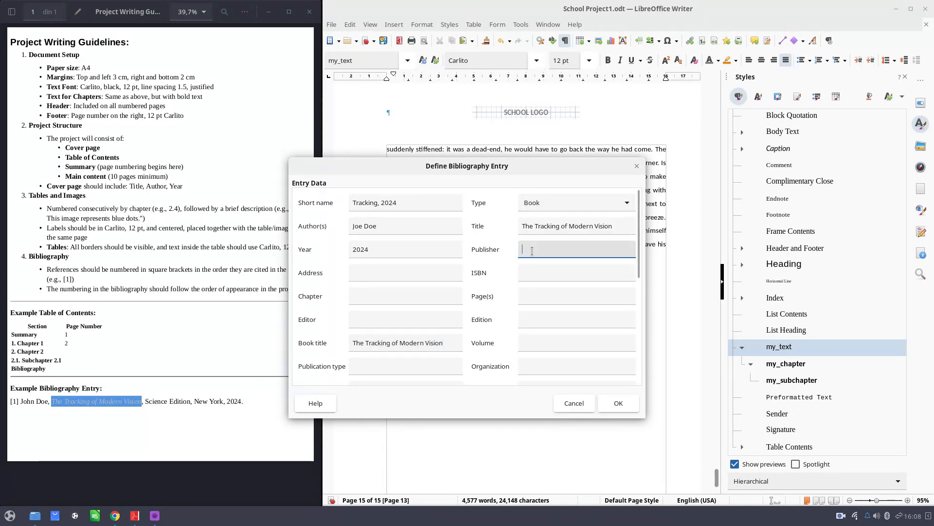
text(Sci)
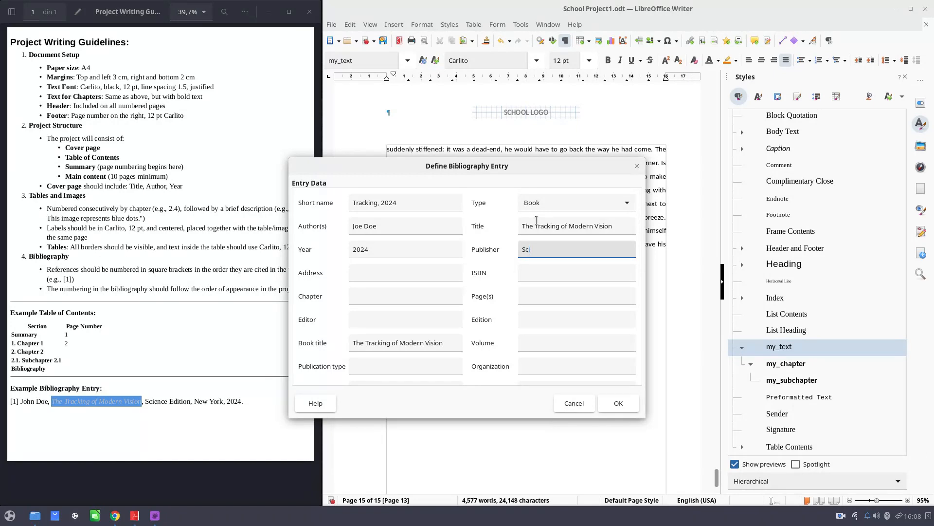
text(ence Edition, New York)
click(616, 404)
click(547, 334)
click(586, 333)
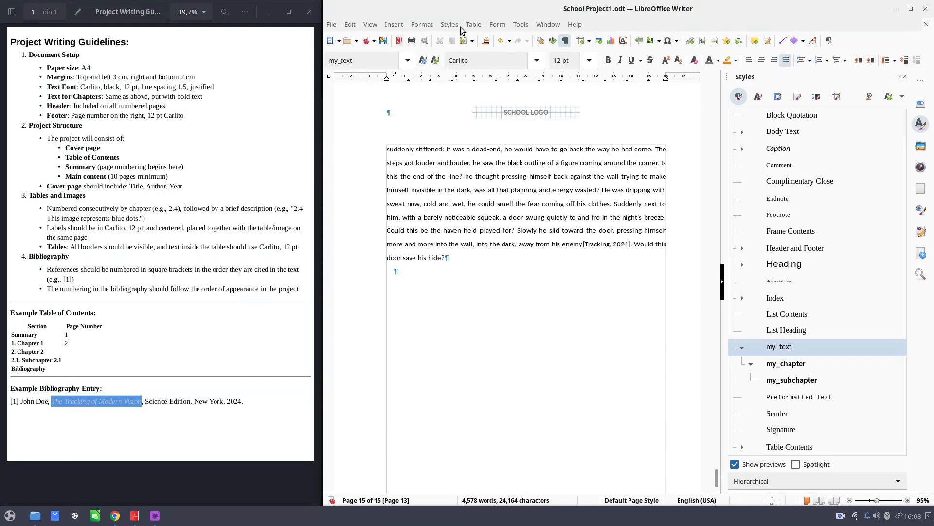
- Start another bibliography entry after "prayed for" with short name "Light, 2023", the author's name and year 2023
click(405, 28)
mouse_move(487, 352)
click(565, 379)
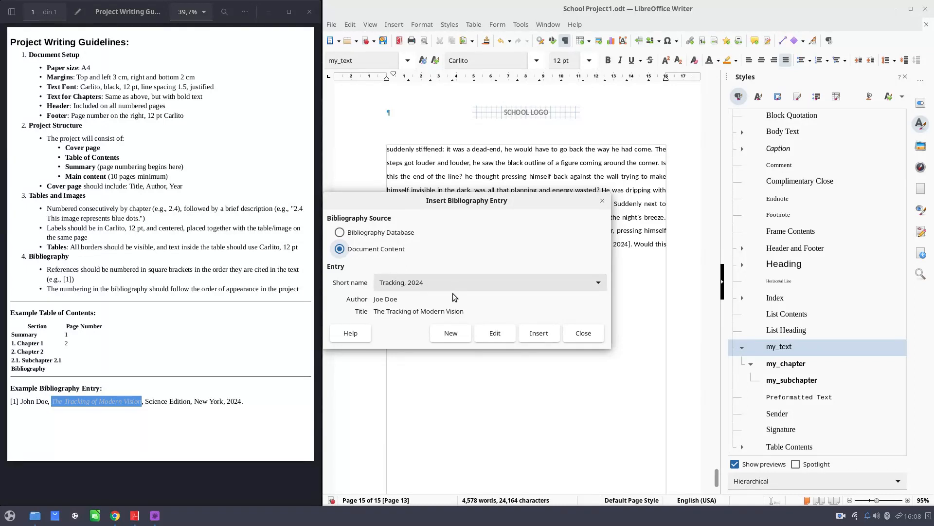
click(461, 331)
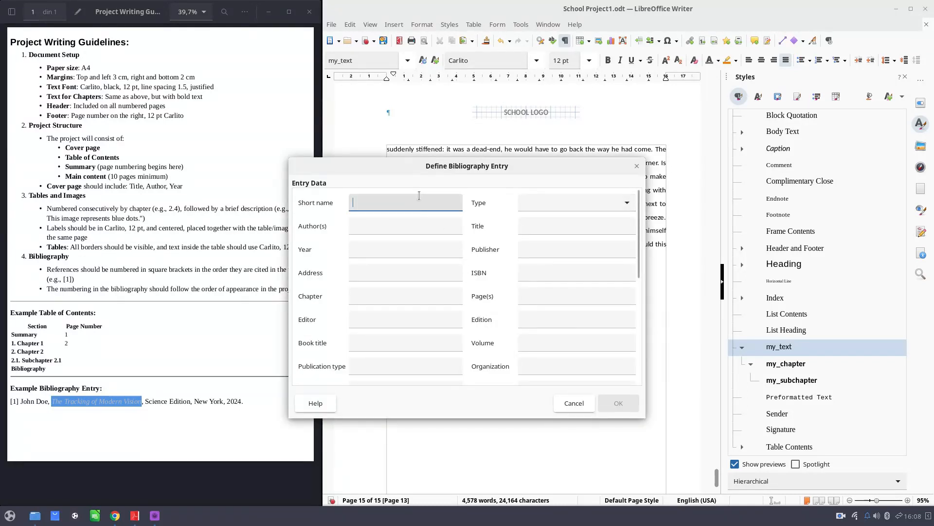
text(Light, 2023)
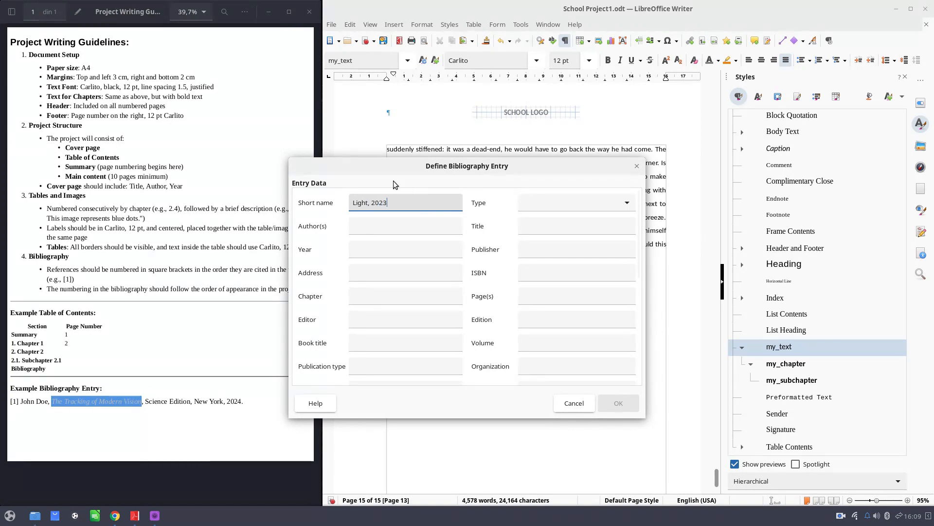
click(362, 217)
text(He)
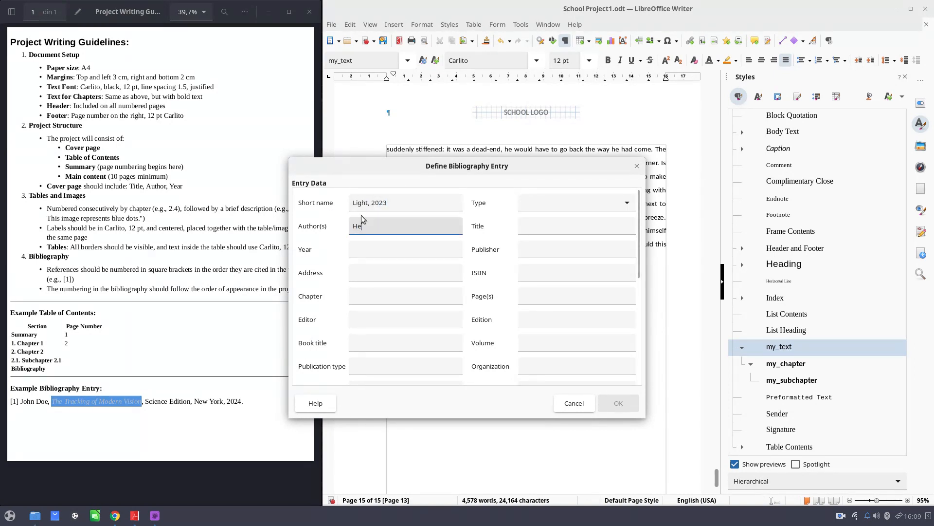
text(len Roberts)
click(368, 253)
text(2023)
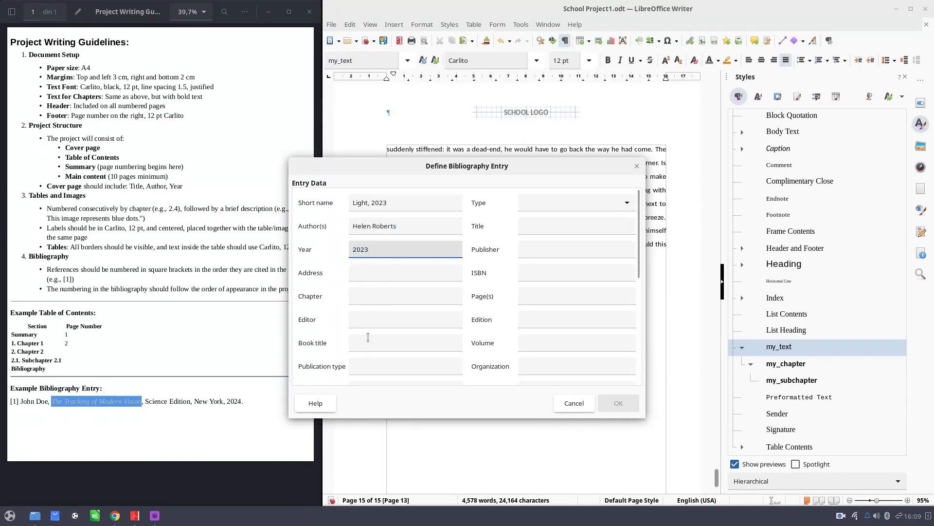
- Enter "The lights" as both the book title and the title of the "Light, 2023" entry
click(368, 336)
text(Th )
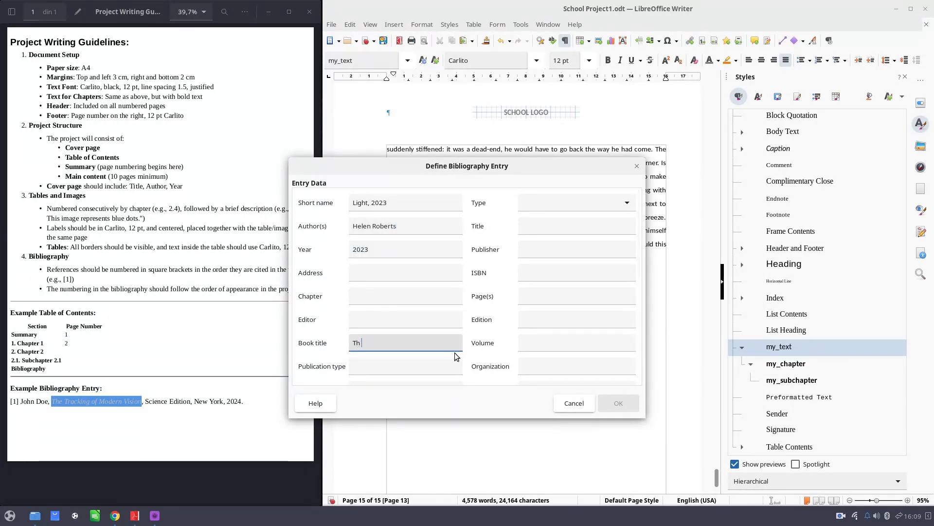
text(e lights)
key(ctrl+a)
click(552, 227)
key(ctrl+v)
- Make the "Light, 2023" entry a Book published by "Los Angeles Store, L.A." and insert its citation
click(554, 203)
click(554, 224)
click(548, 250)
text(Los Ange)
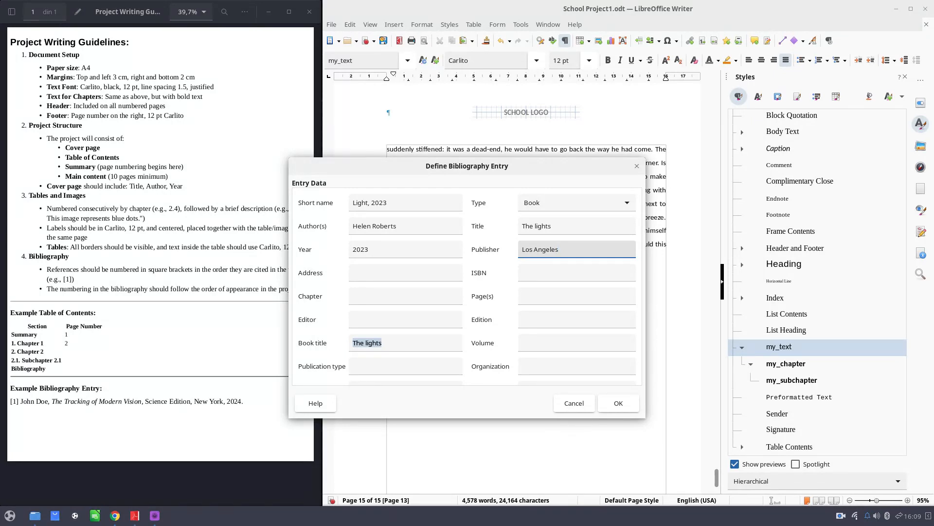
text(les Store, L.A.)
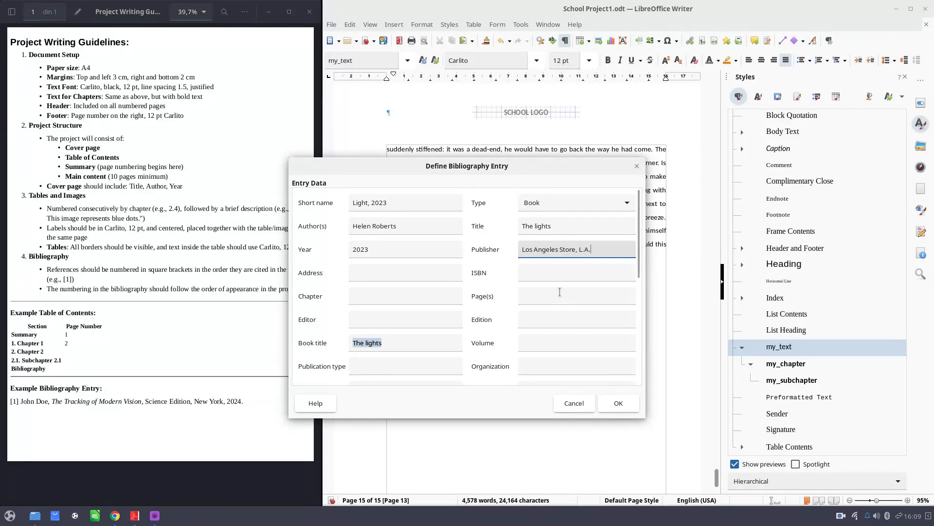
click(616, 402)
click(534, 335)
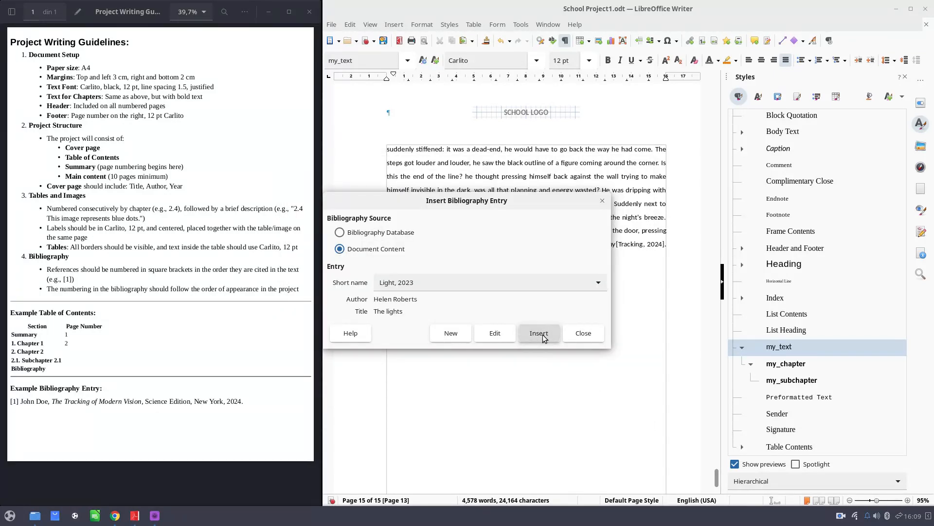
click(583, 333)
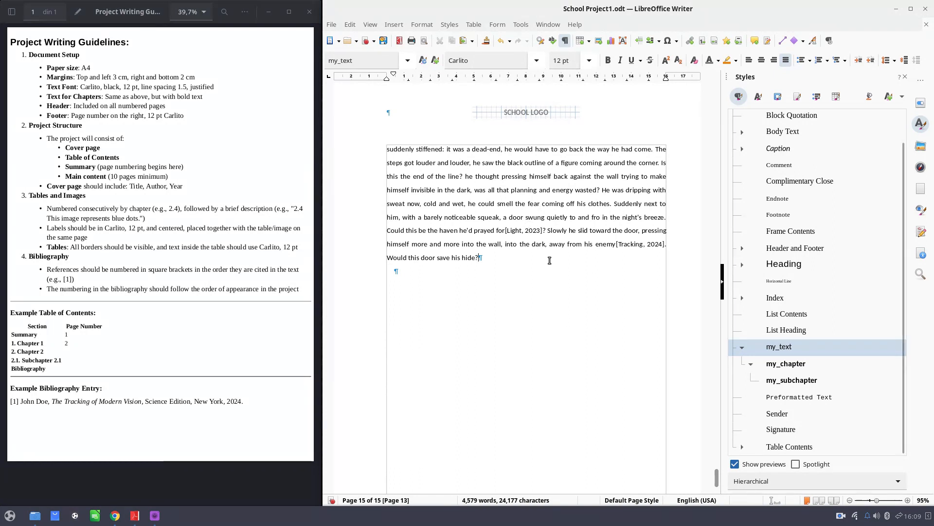
- Set up a Bibliography index with numbered entries in the empty paragraph below the last text block
scroll(519, 260, down, 2)
click(505, 244)
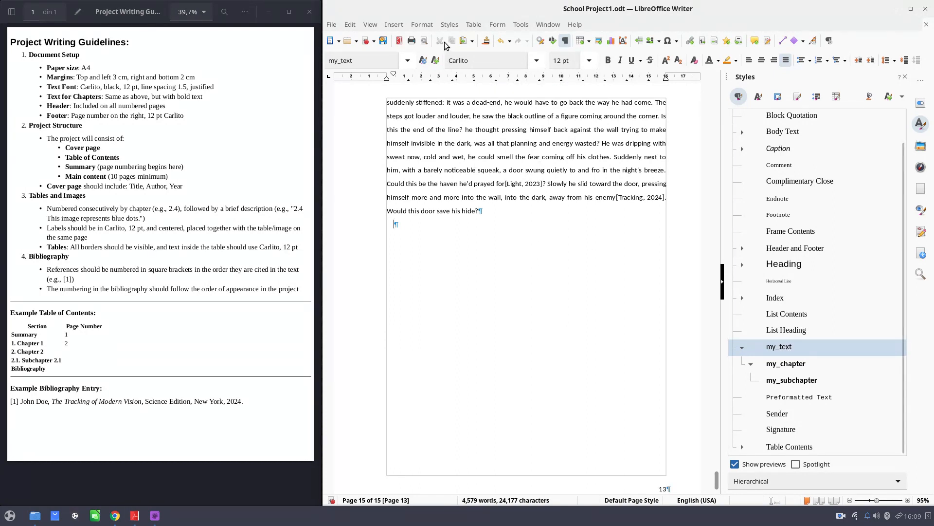
click(394, 24)
mouse_move(457, 351)
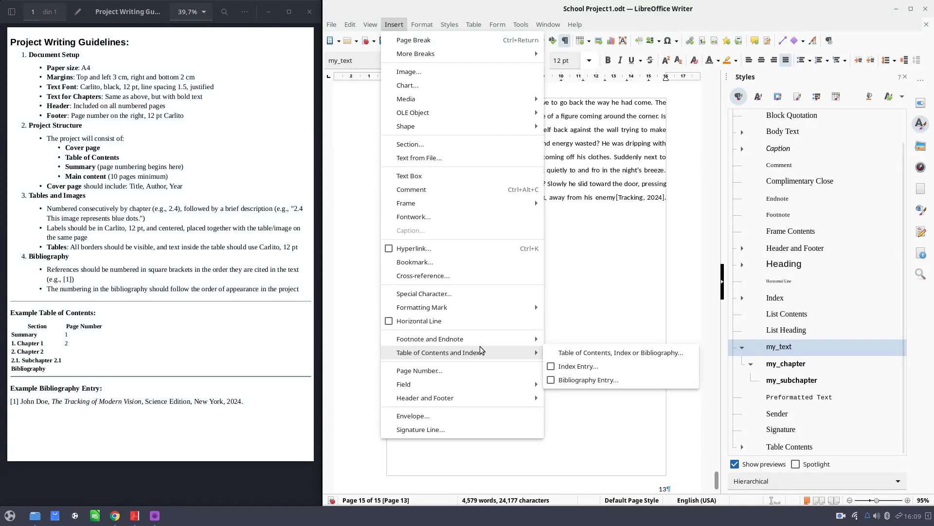
click(557, 354)
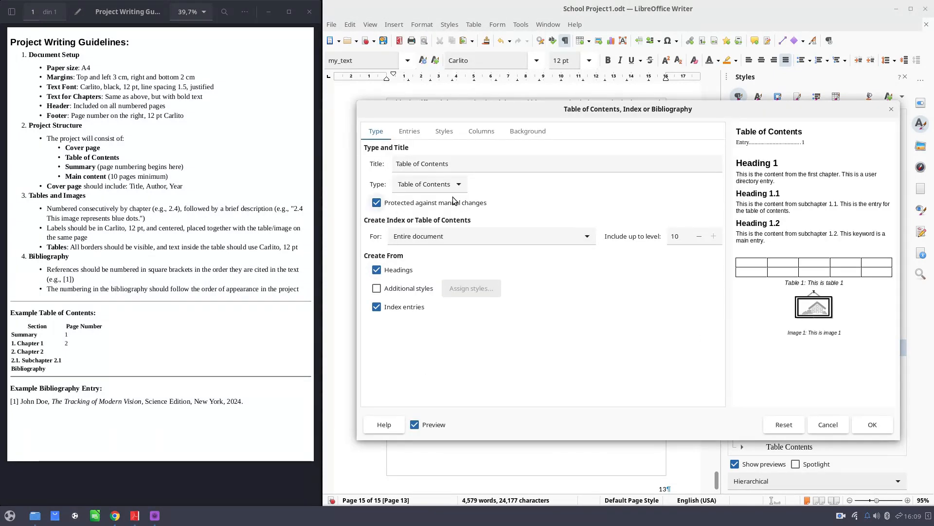
click(451, 185)
click(440, 274)
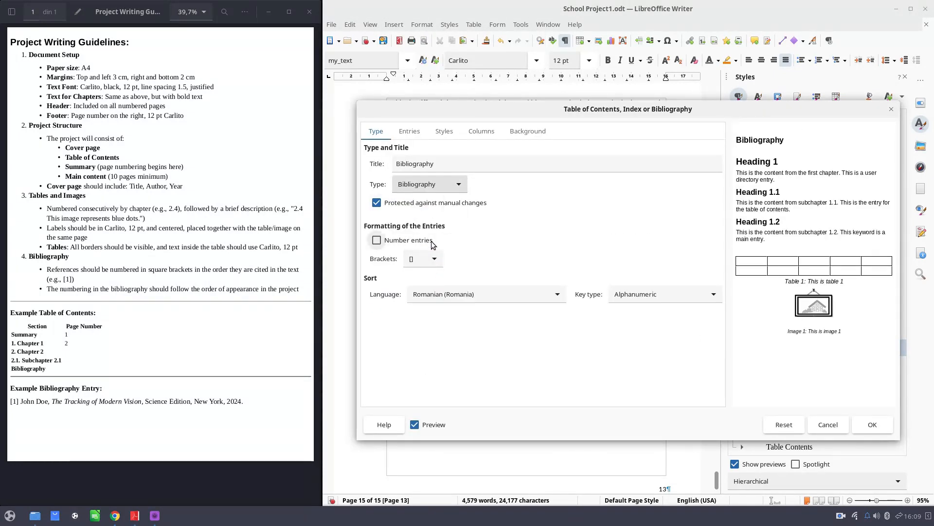
click(425, 241)
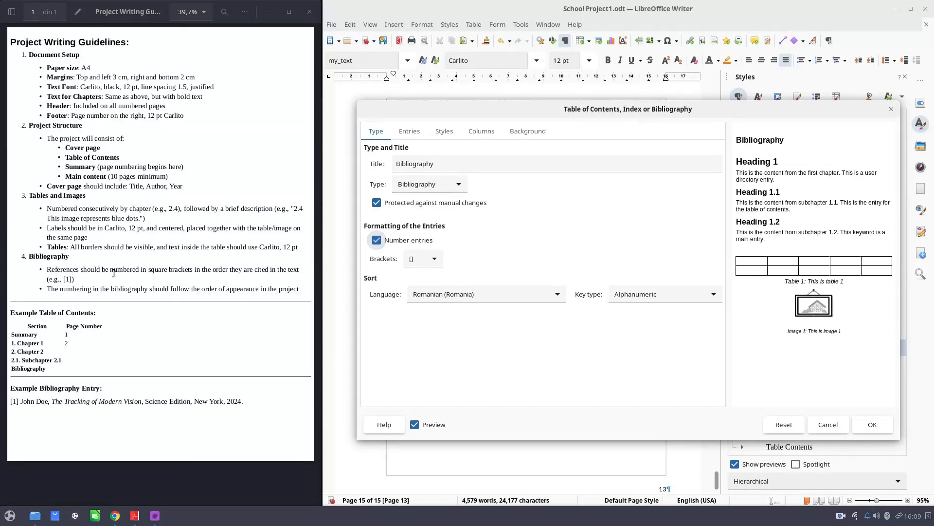
- Use [] brackets as the guidelines require, set the sort language to English (USA), and insert the bibliography
drag(89, 268, 137, 270)
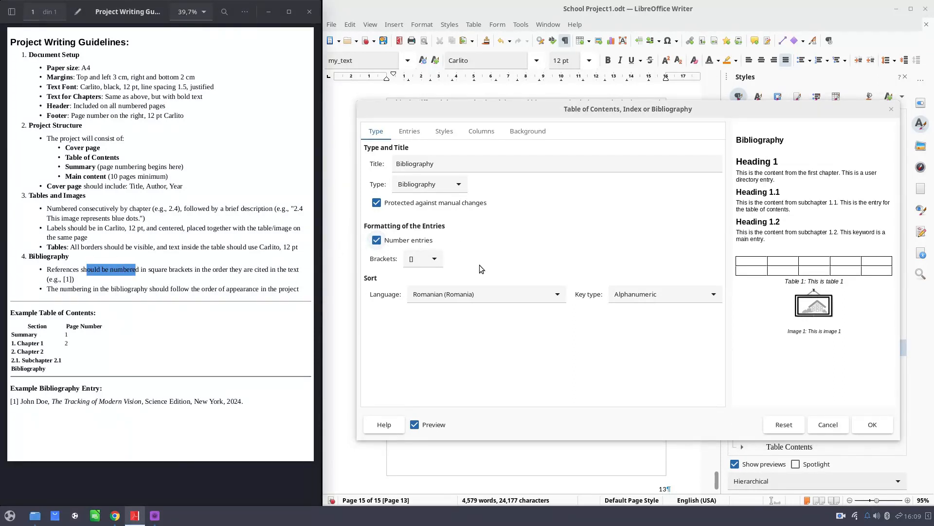
click(423, 258)
click(422, 286)
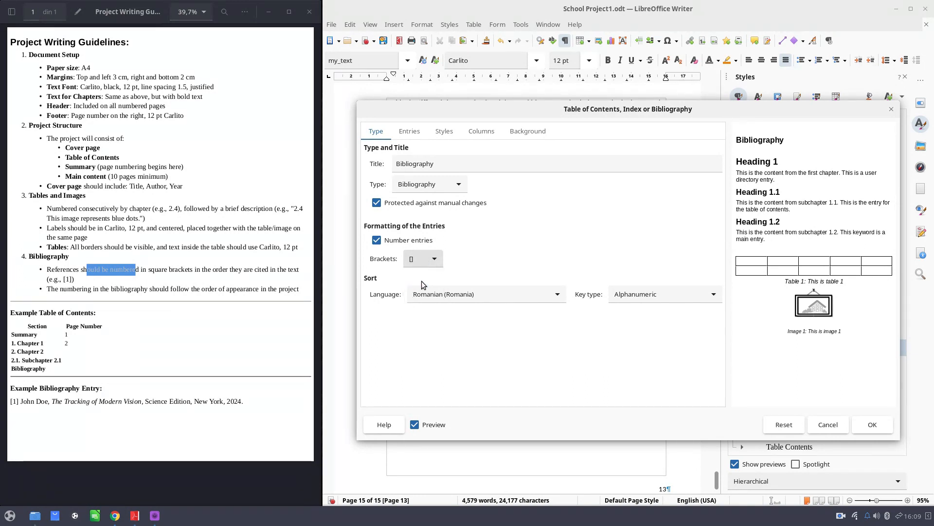
click(450, 292)
scroll(465, 261, up, 5)
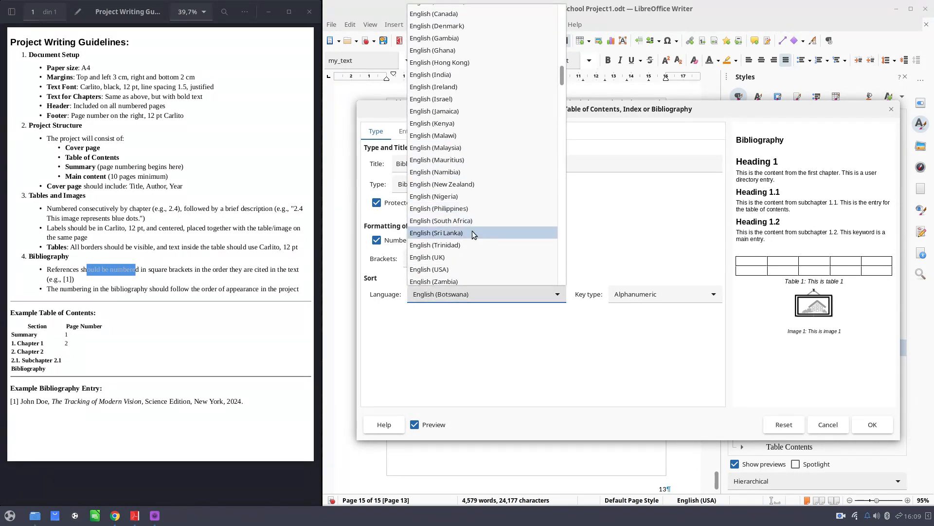
click(469, 269)
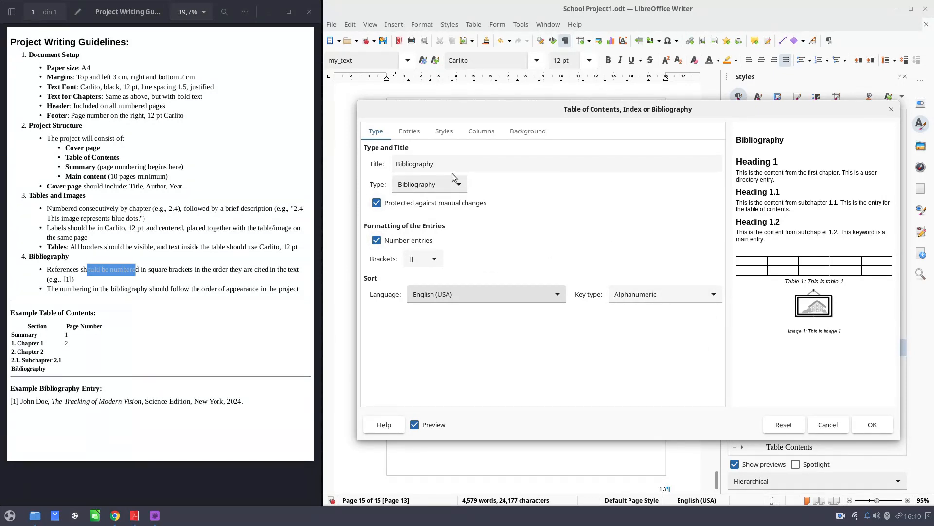
click(863, 428)
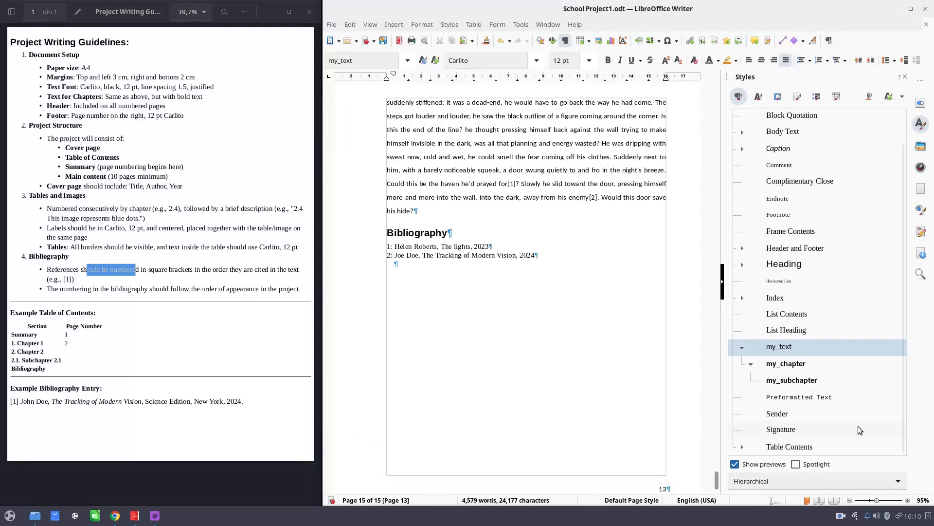
scroll(416, 251, up, 6)
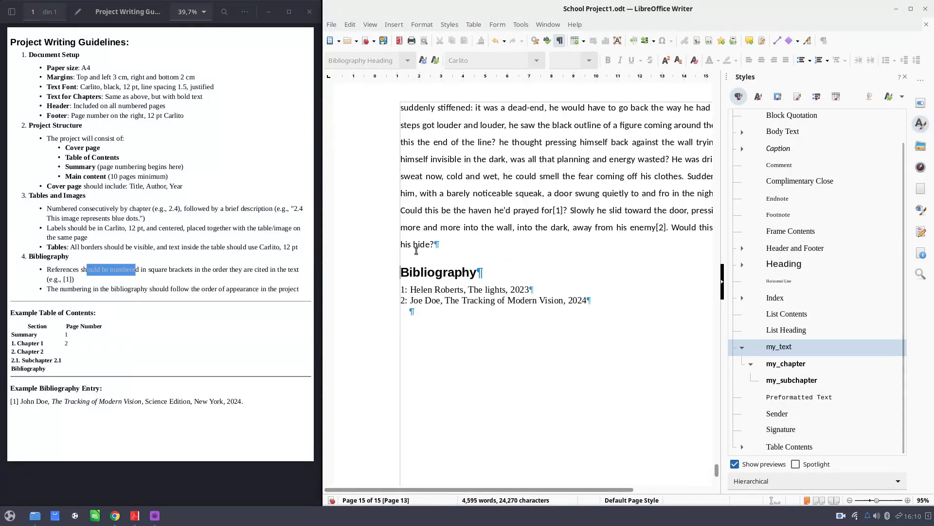
scroll(563, 307, down, 2)
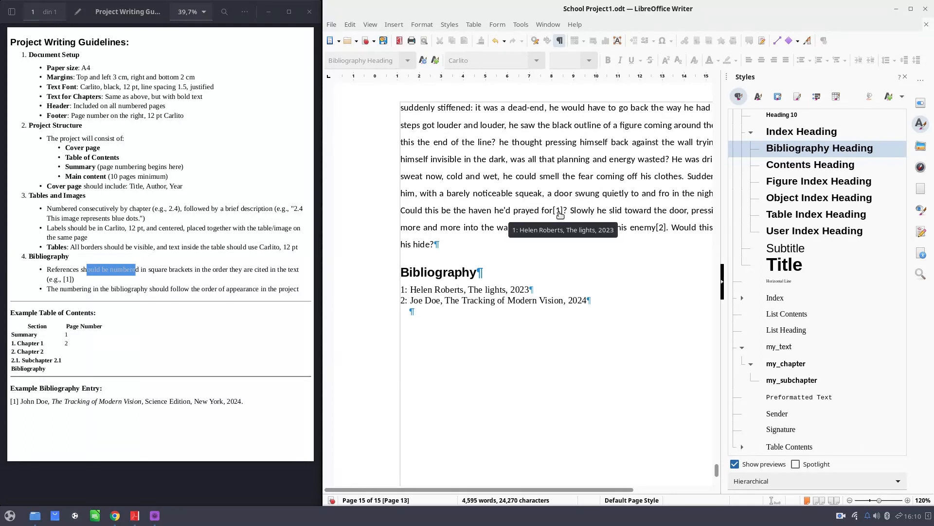
- Edit the bibliography's Book entry structure so the short name is enclosed in square brackets, with "]" replacing the colon
drag(83, 287, 259, 288)
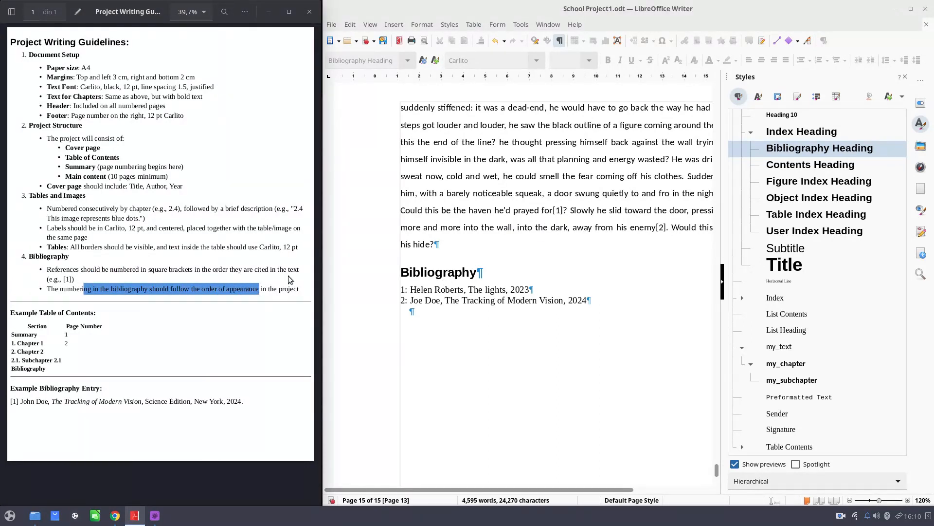
ctrl+scroll(451, 288, up, 4)
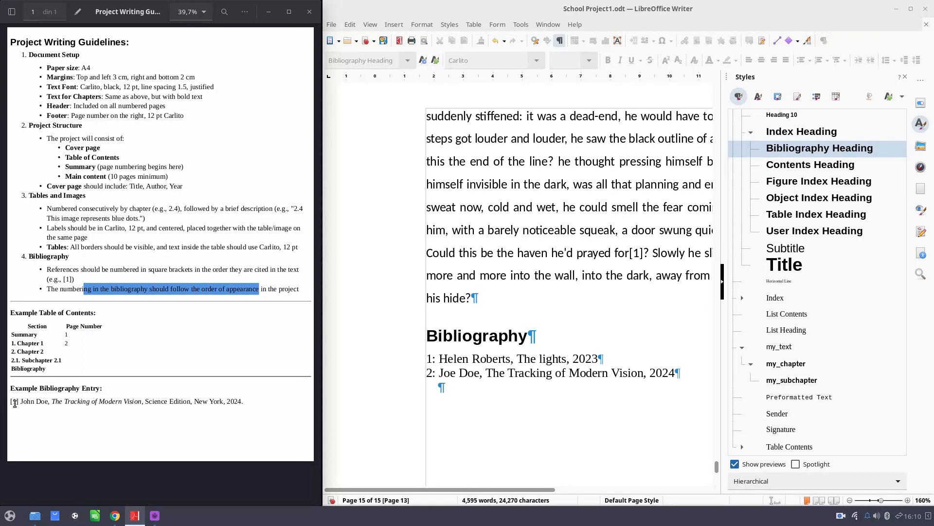
right_click(481, 371)
click(519, 410)
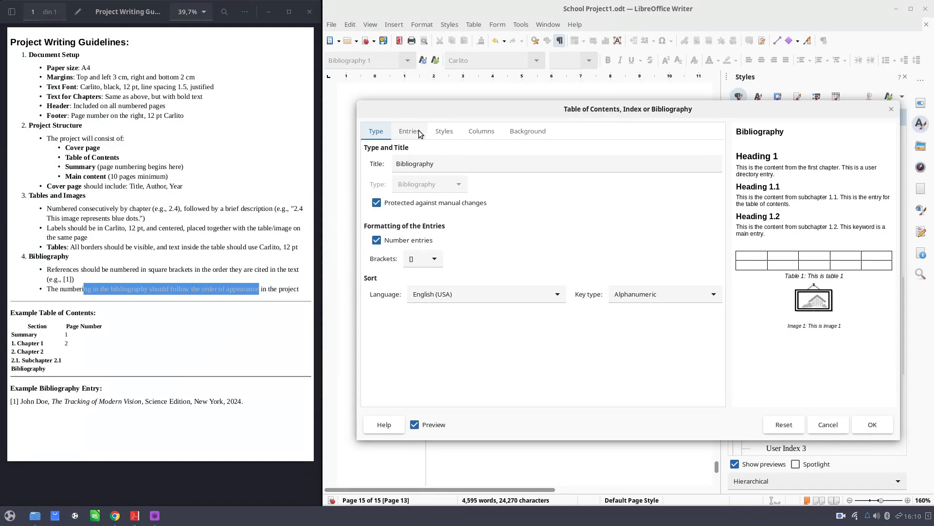
click(411, 132)
click(424, 174)
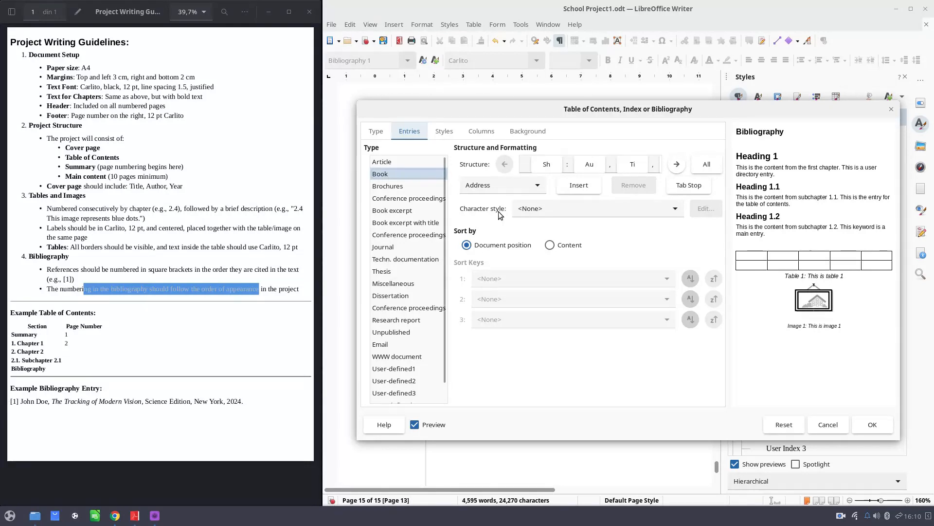
click(522, 170)
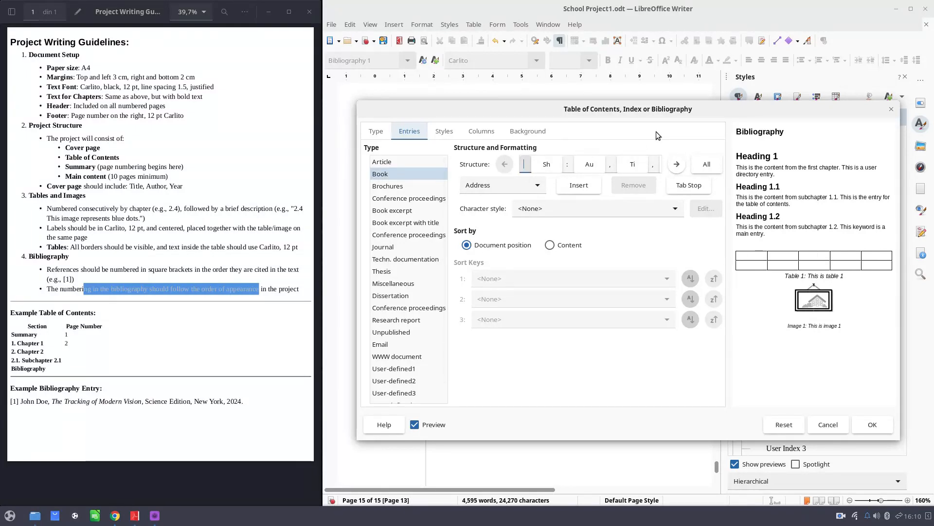
text([)
key(Tab)
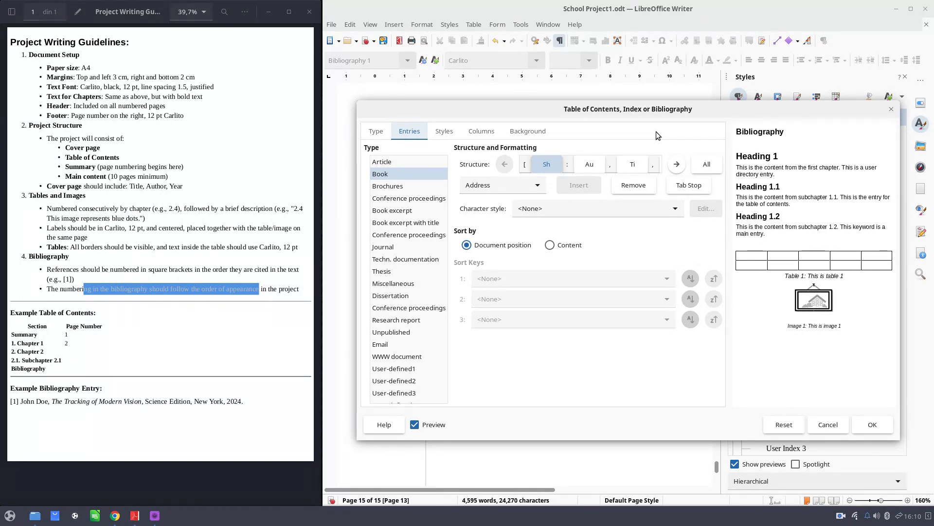
key(Tab)
text(])
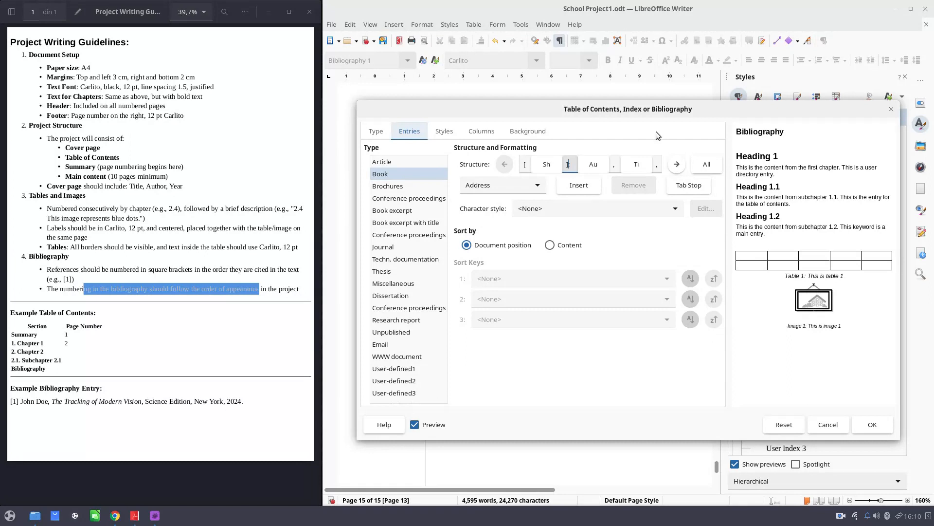
key(Delete)
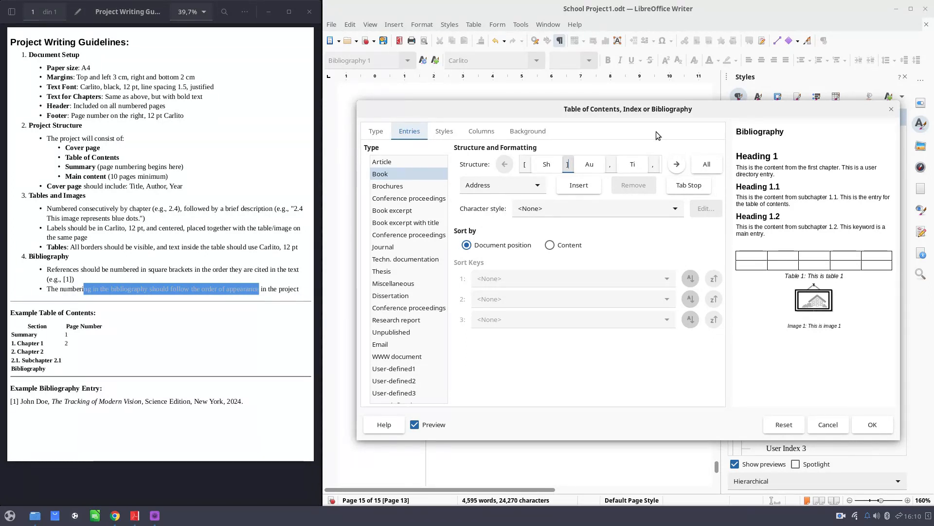
- Assign the Definition character style to the title element of the Book entry structure
key(Right)
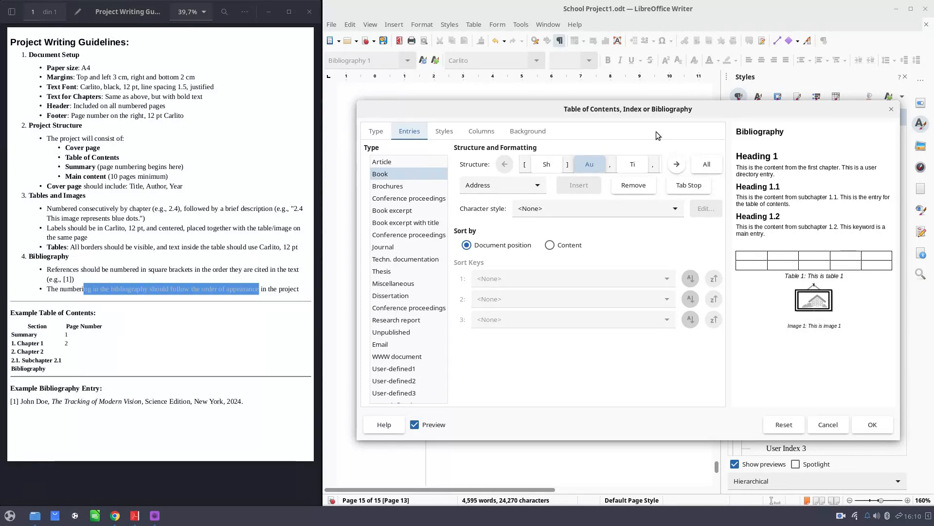
key(Right)
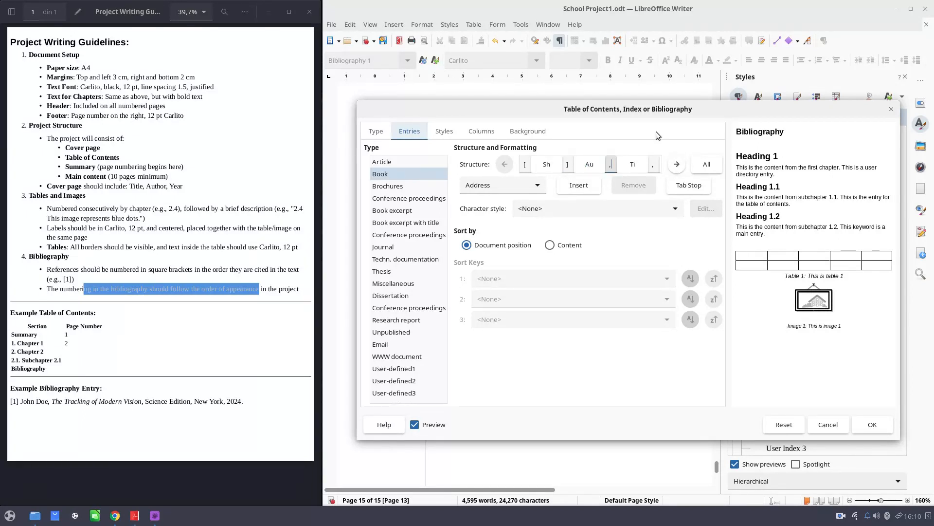
key(Right)
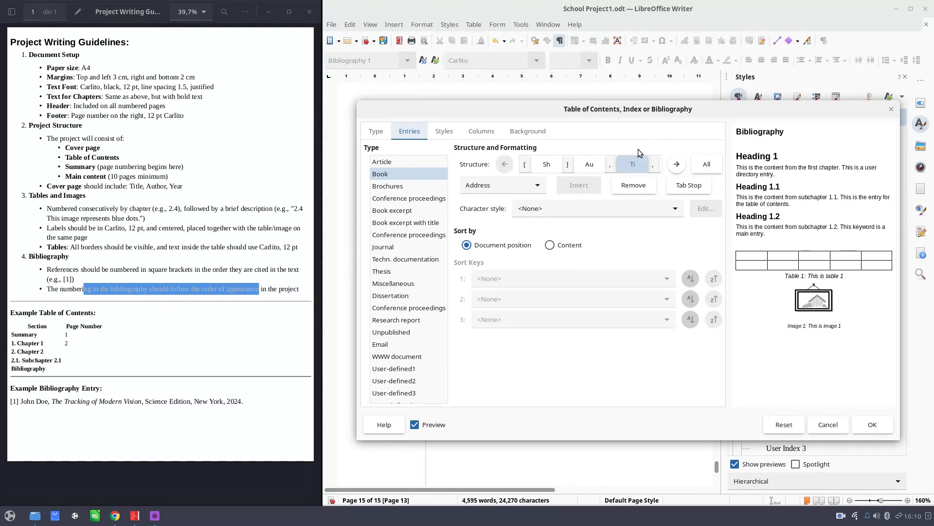
click(581, 212)
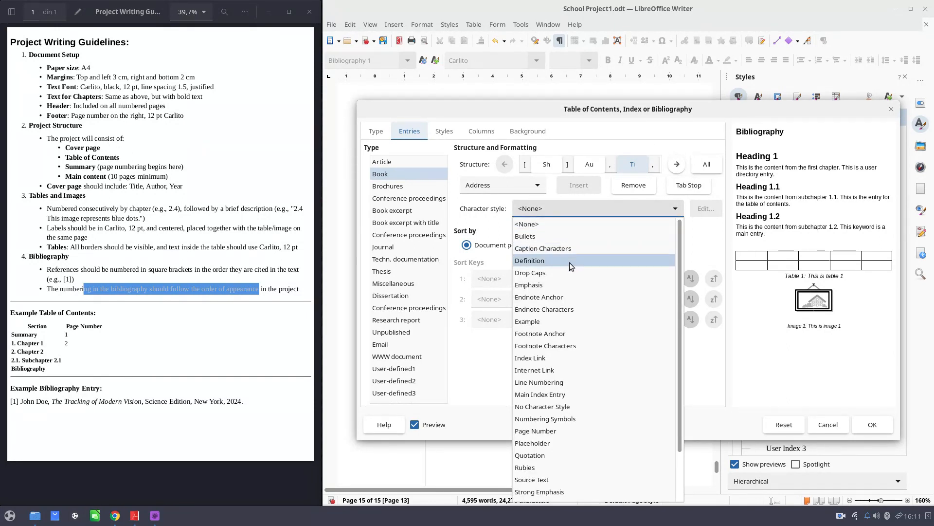
click(569, 262)
- Set the Definition character style's font to Carlito Italic and its language to English (USA)
click(705, 210)
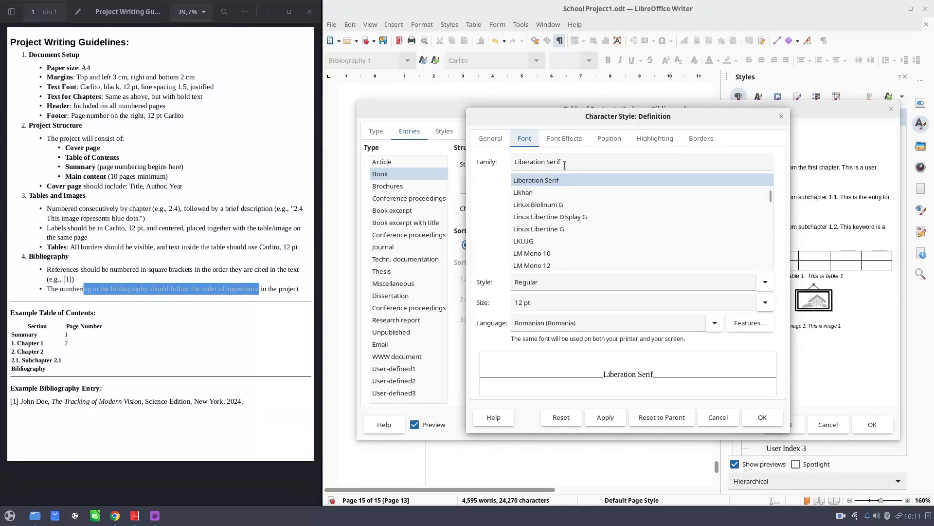
triple_click(560, 162)
text(Carlito)
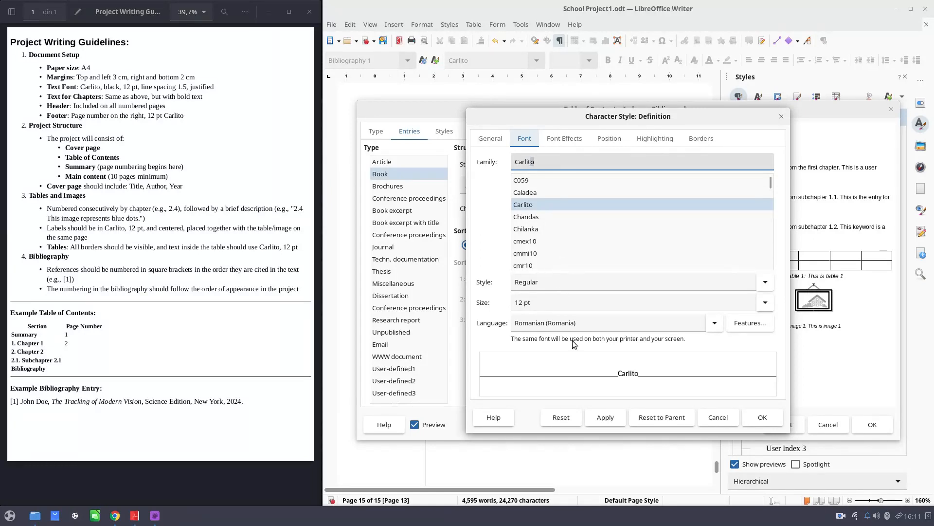
triple_click(580, 322)
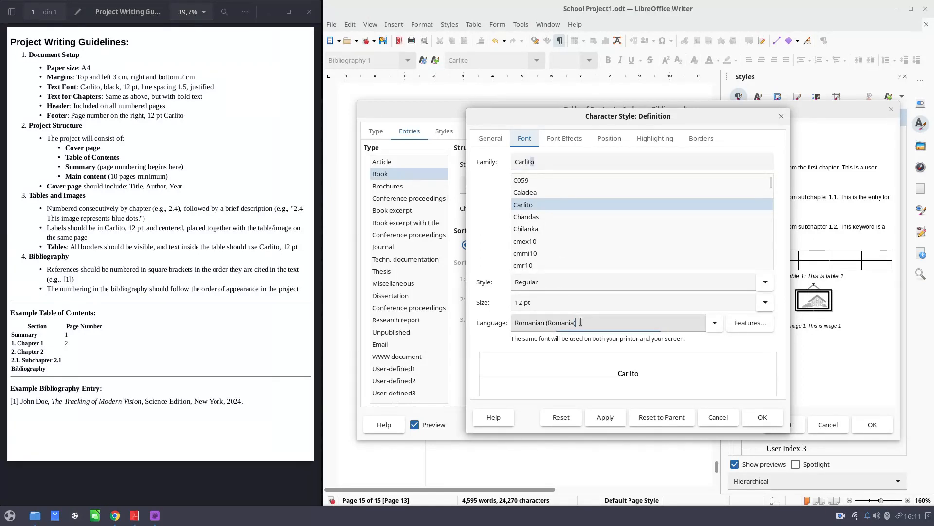
text(English (Australia)
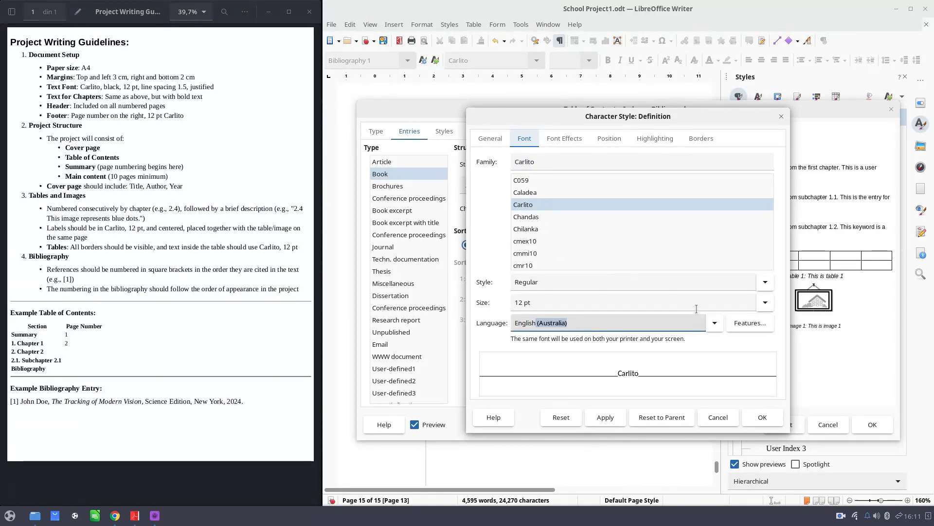
click(714, 323)
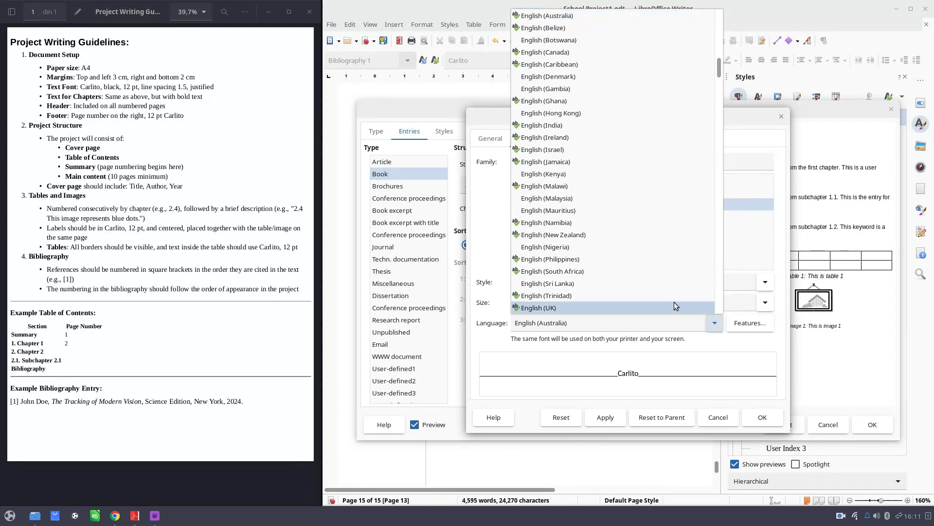
click(632, 286)
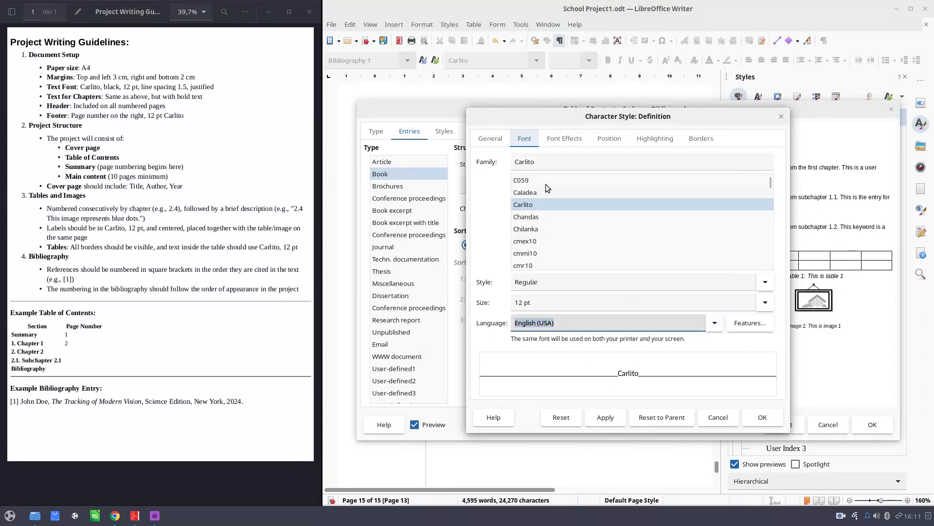
click(765, 282)
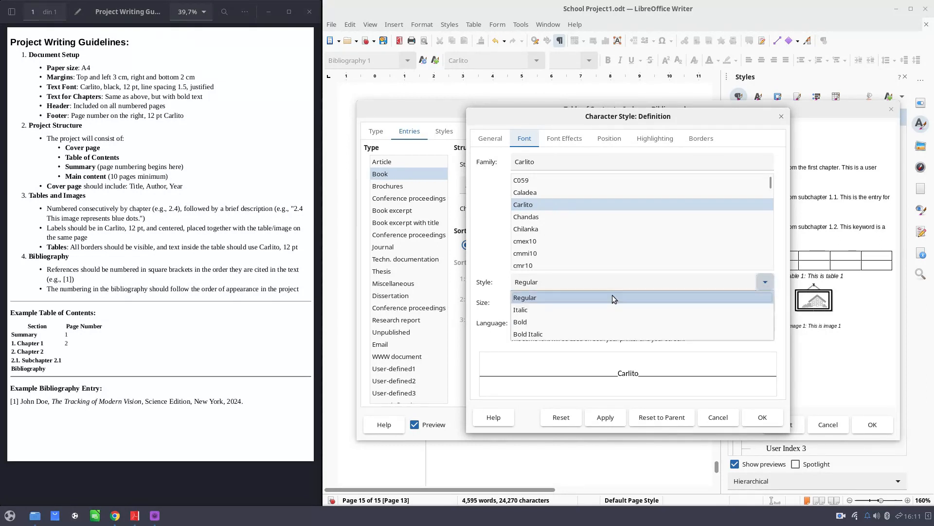
click(554, 308)
click(603, 416)
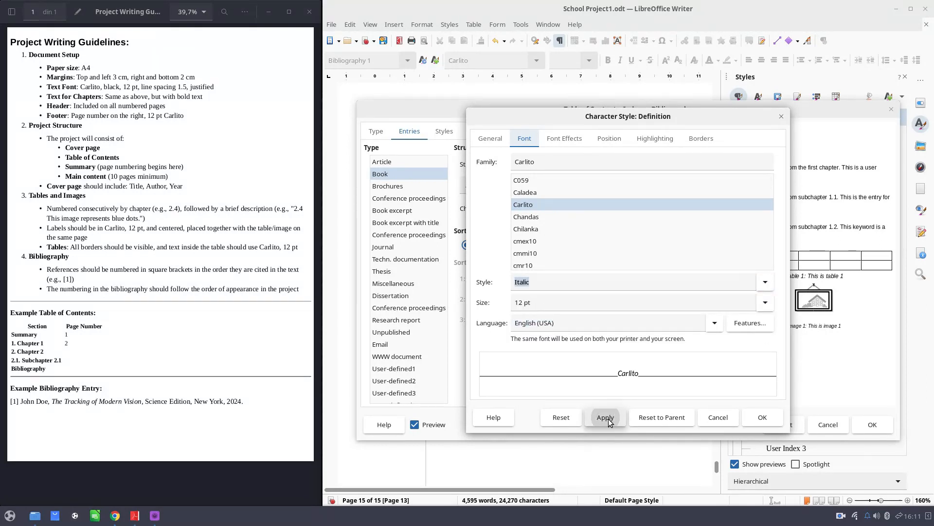
click(754, 418)
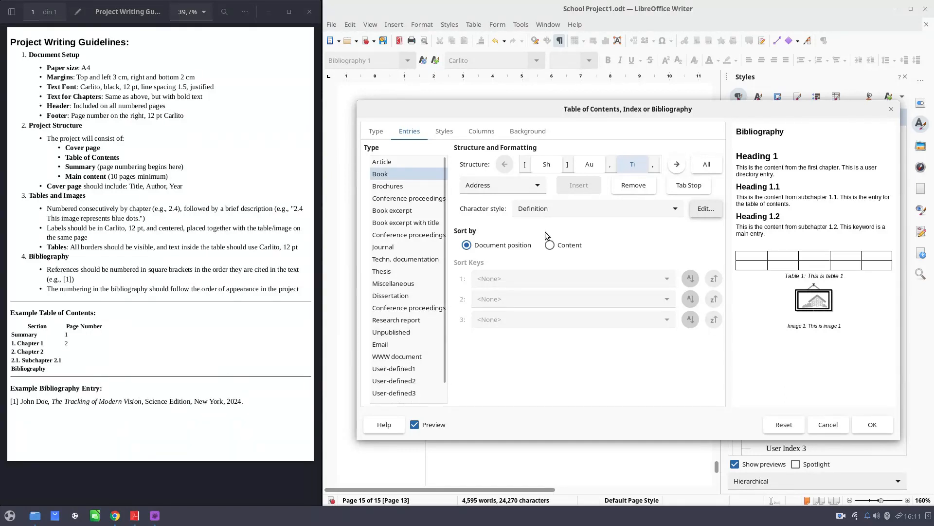
- Insert the Publisher element between title and year in the Book entry structure, follow it with a comma, and apply the bibliography changes
click(676, 164)
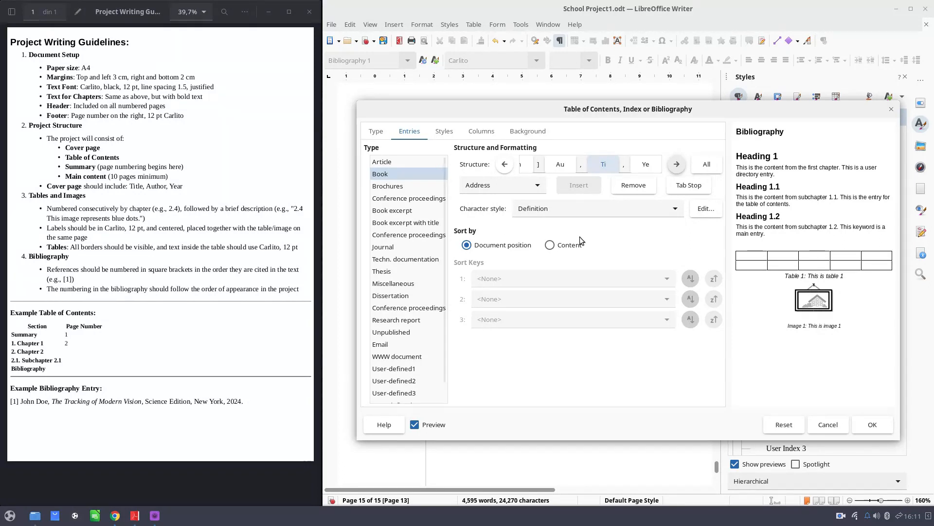
click(676, 166)
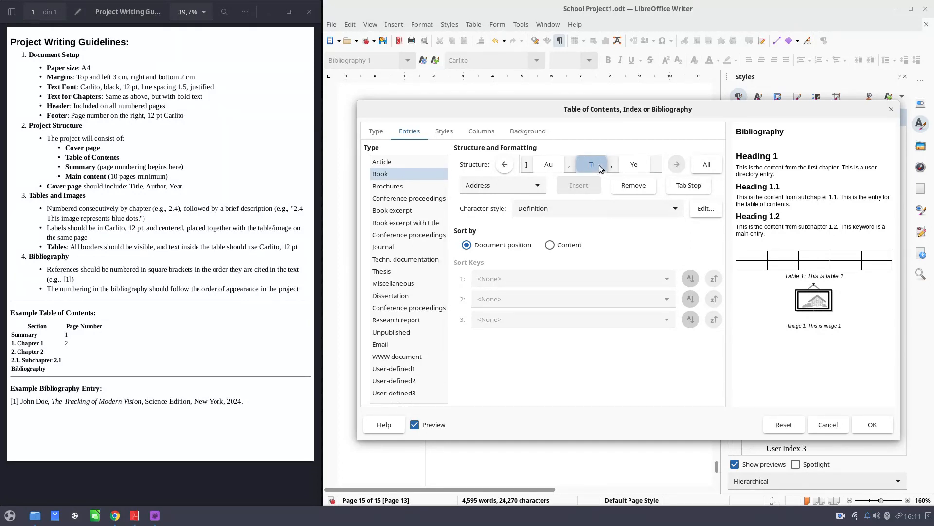
click(612, 165)
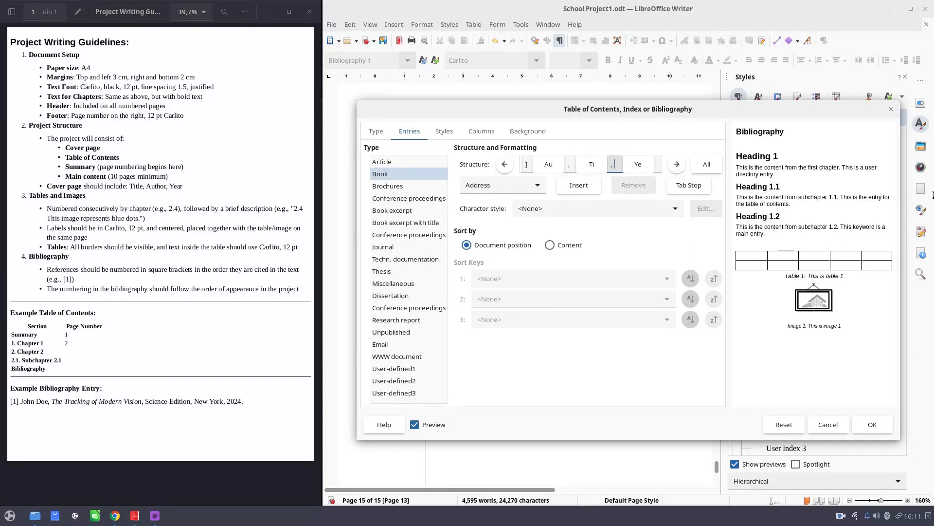
click(506, 185)
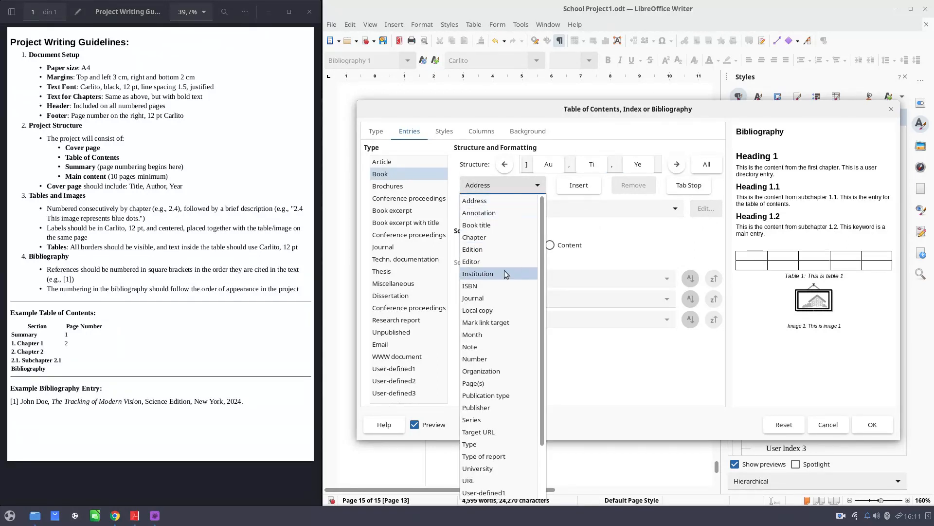
click(504, 407)
click(594, 183)
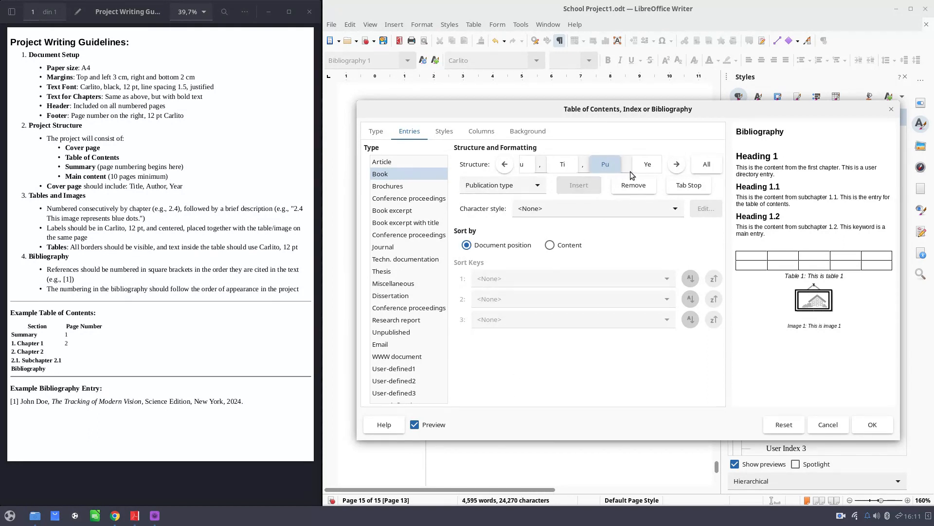
key(Tab)
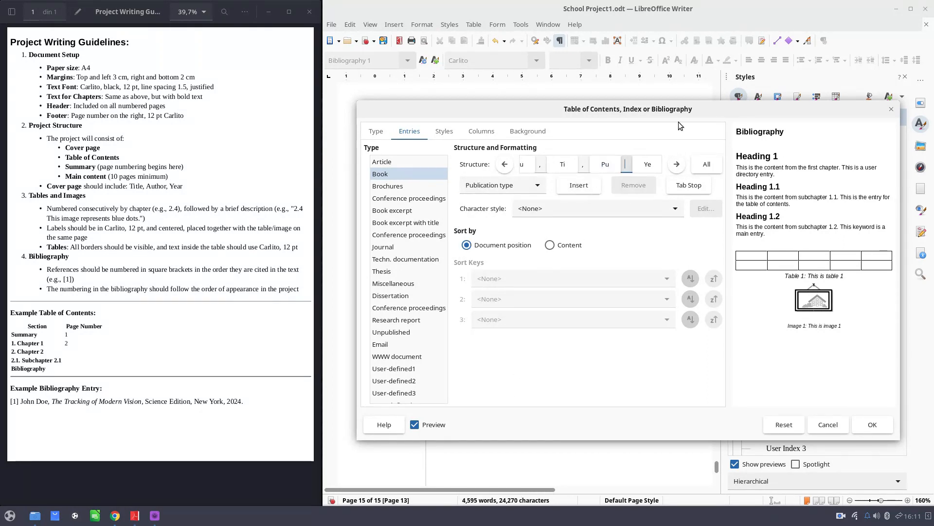
text(,)
key(BackSpace)
click(864, 428)
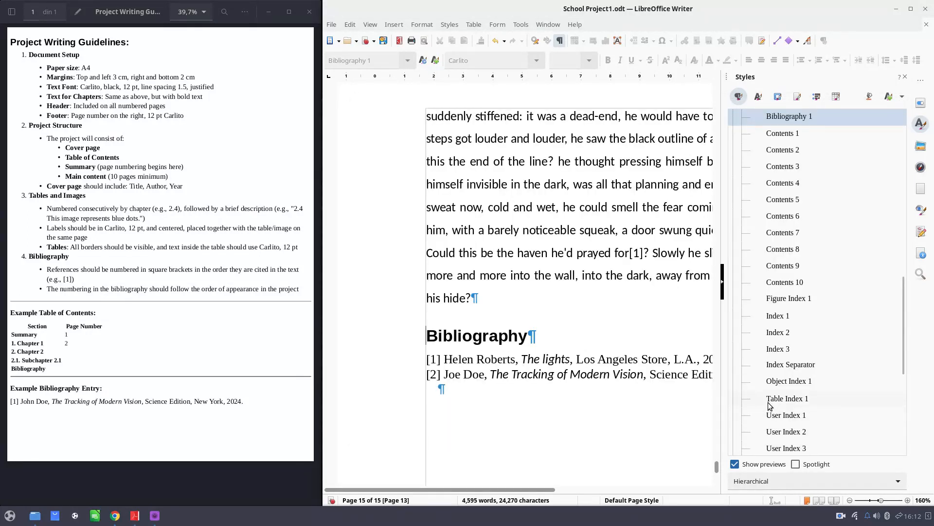
- Close the Styles sidebar and hide the formatting marks to show the bibliography page cleanly
ctrl+scroll(579, 363, down, 3)
scroll(806, 329, up, 3)
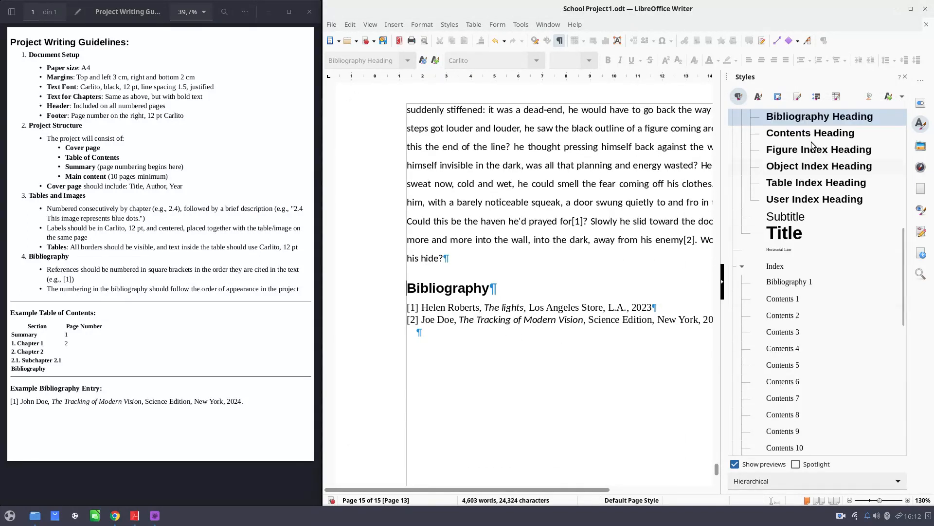
click(906, 76)
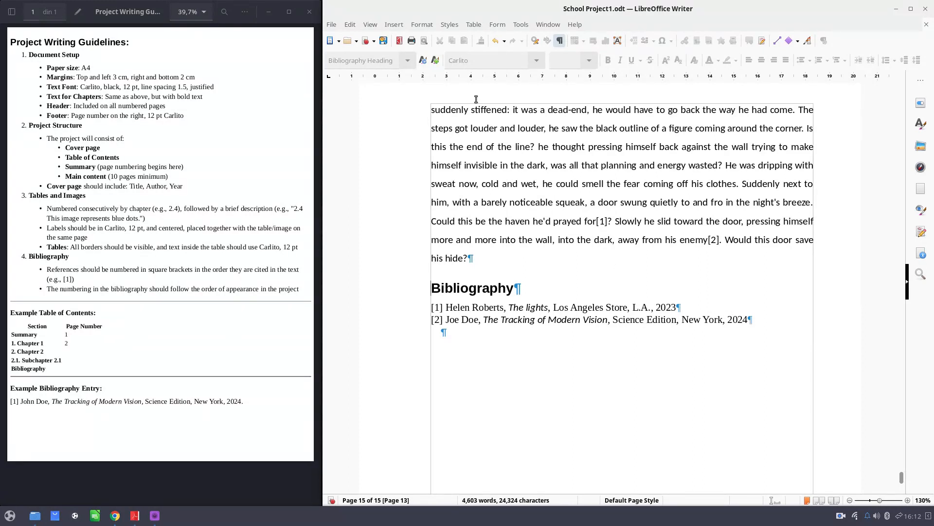
click(370, 24)
click(413, 162)
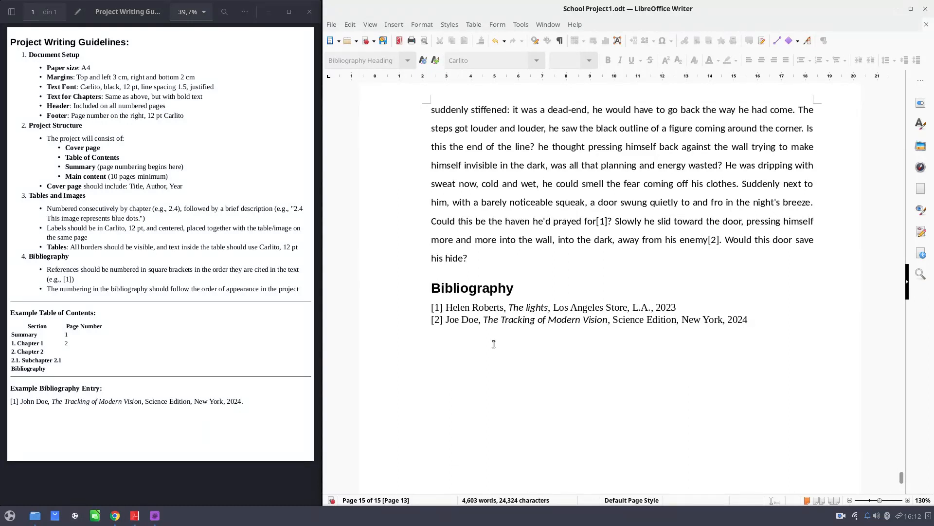
- Add a period after the year in the bibliography's Book entry structure and apply the change
right_click(526, 310)
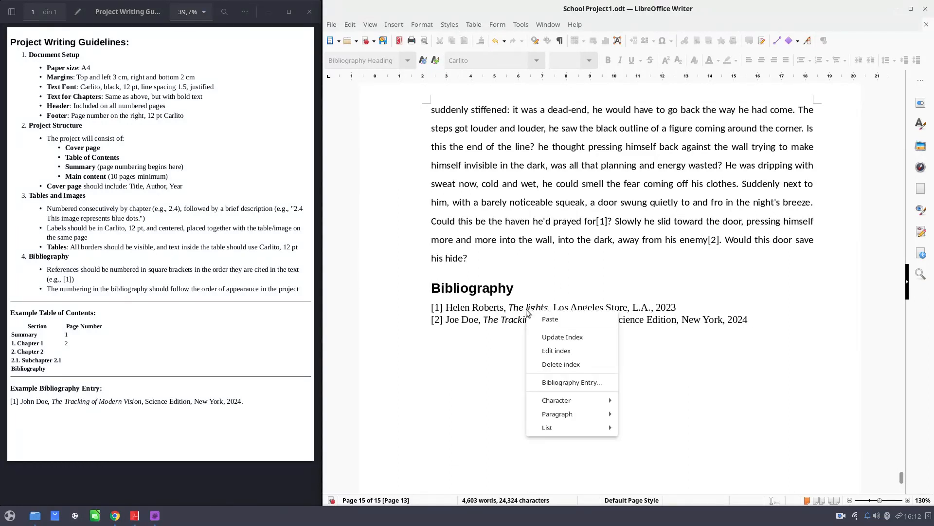
click(551, 354)
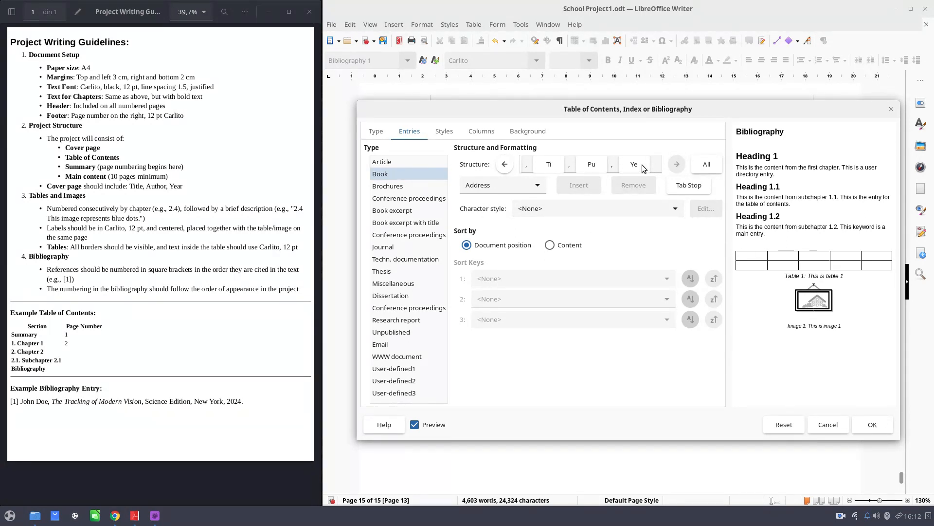
click(654, 164)
text(.)
click(865, 423)
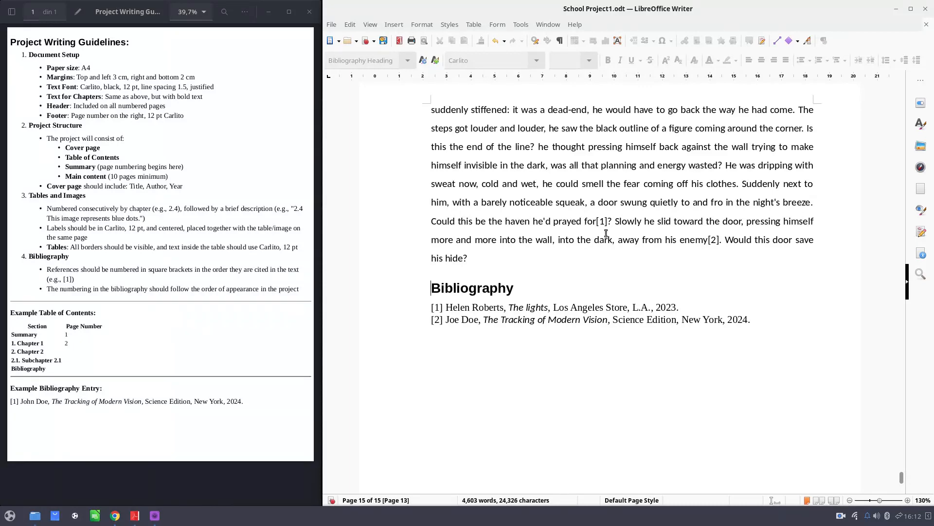
- Update all indexes and fields in the document and check the entries in the table of contents
click(589, 183)
click(520, 25)
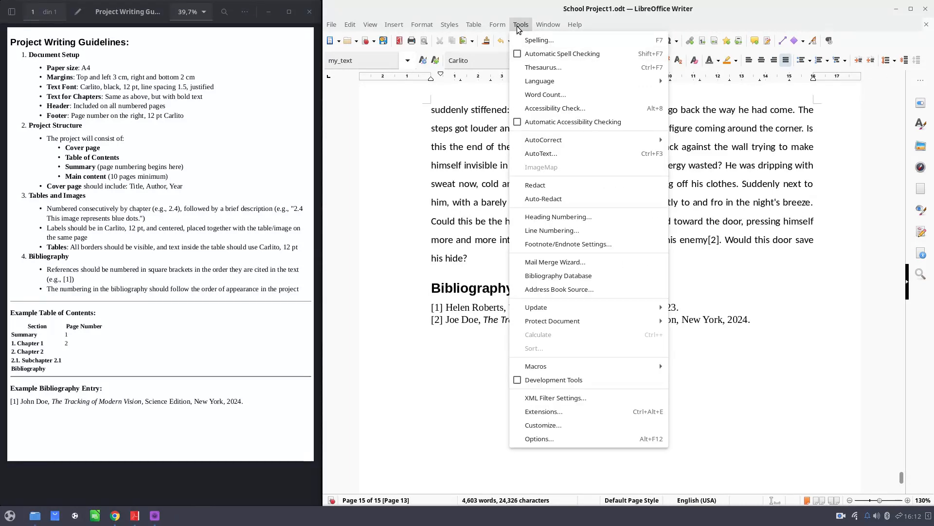
click(687, 307)
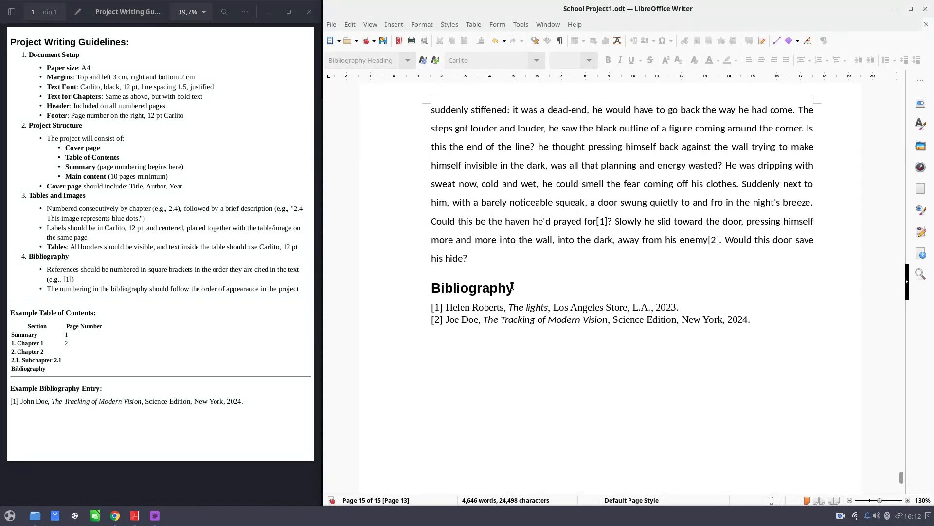
drag(901, 479, 902, 110)
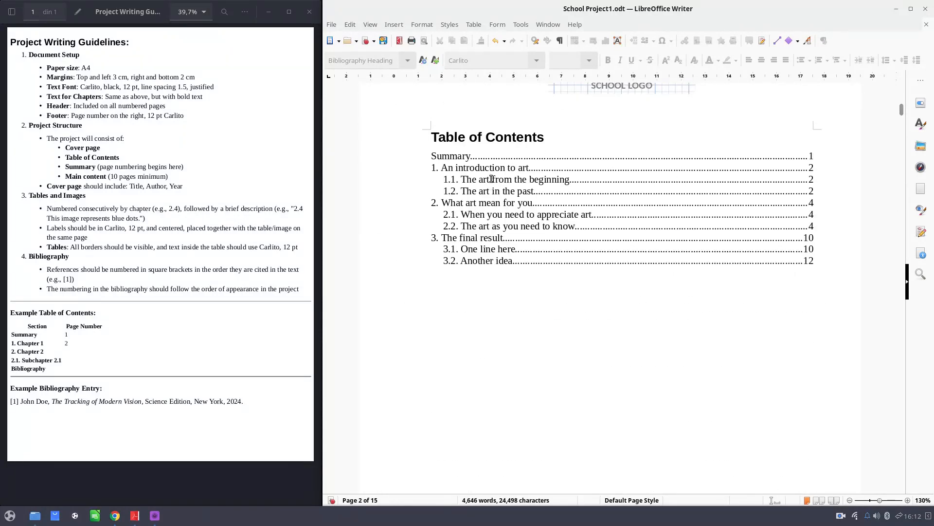
drag(902, 110, 915, 480)
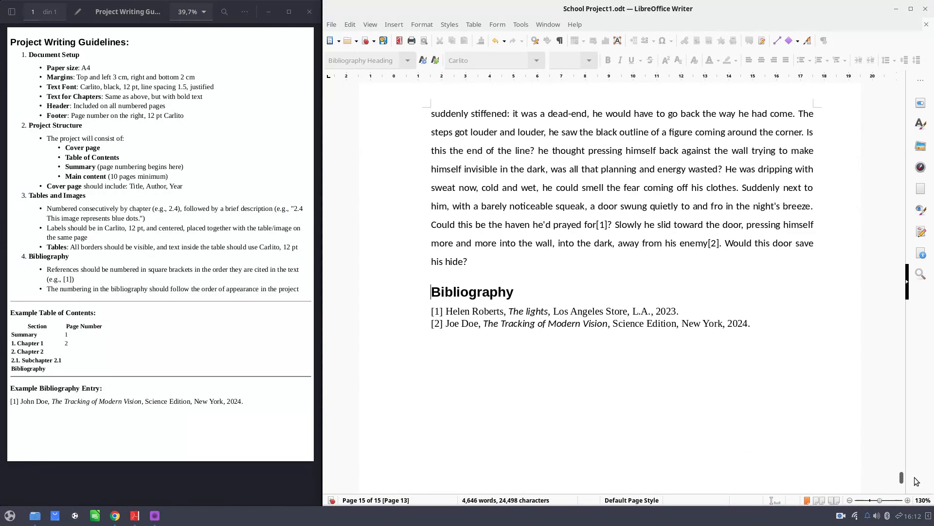
- Assign the Bibliography Heading style to level 1 in the table of contents' additional styles and apply the changes
click(462, 292)
drag(901, 478, 906, 107)
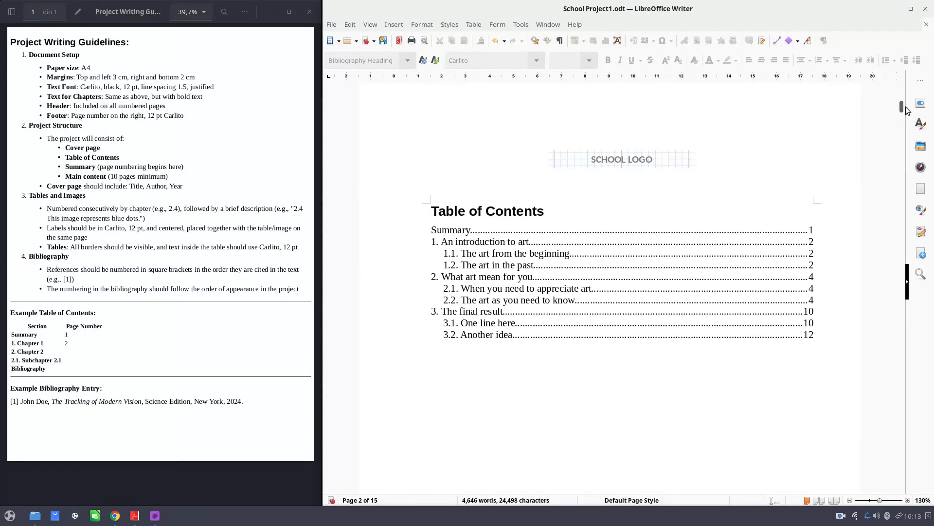
right_click(578, 240)
click(600, 283)
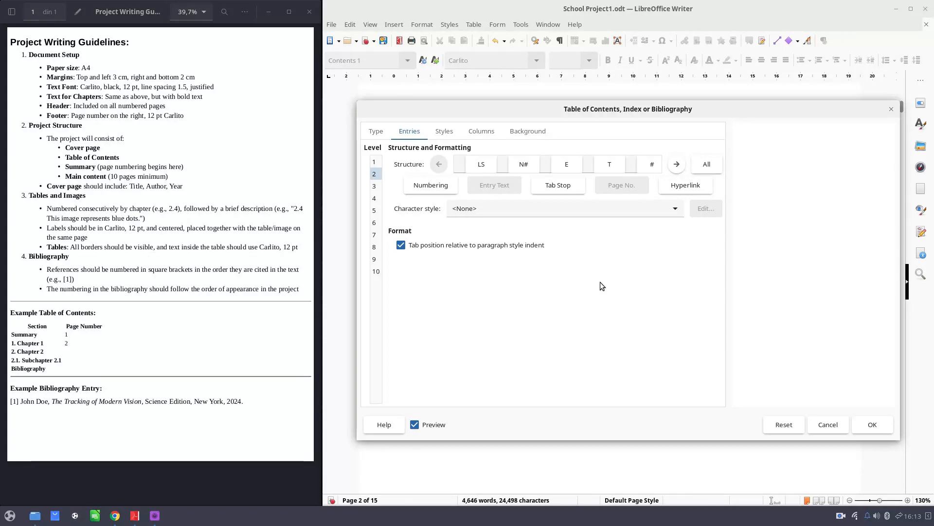
click(381, 134)
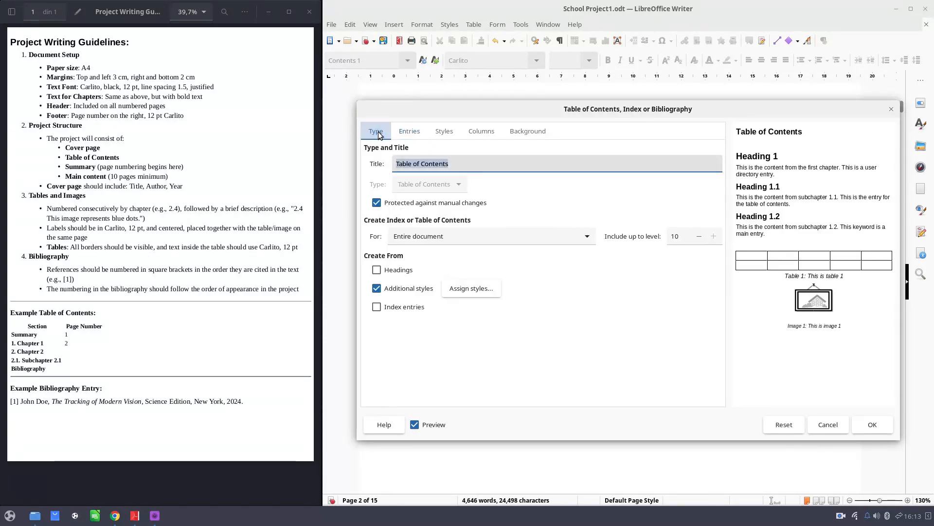
click(462, 289)
scroll(685, 319, down, 3)
scroll(685, 318, down, 3)
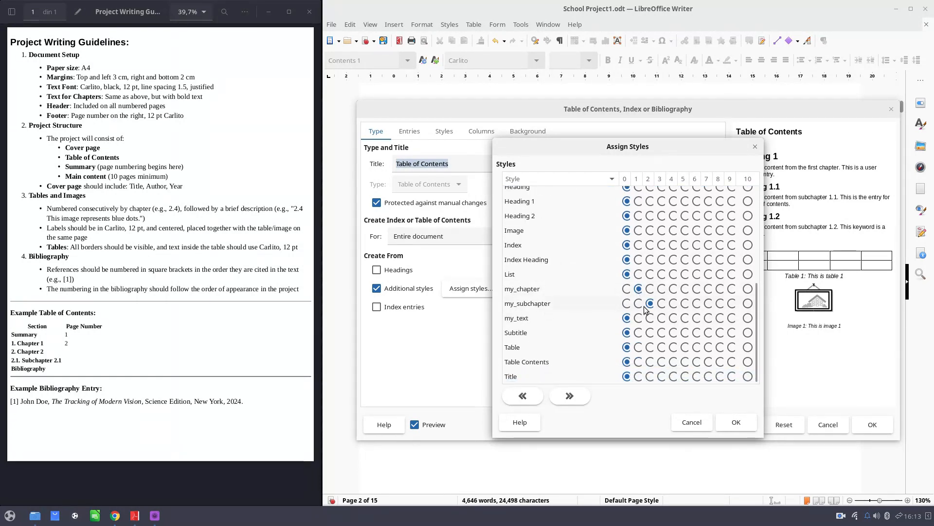
scroll(579, 222, up, 5)
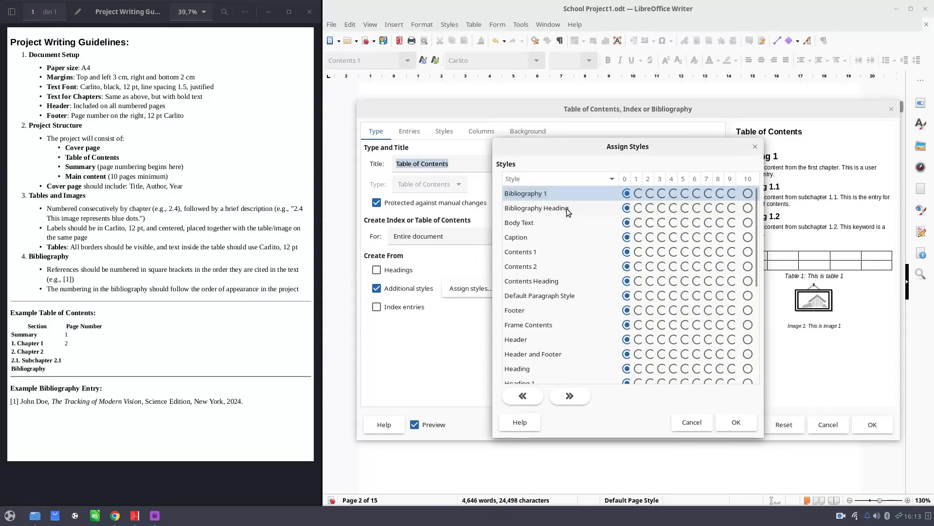
click(638, 209)
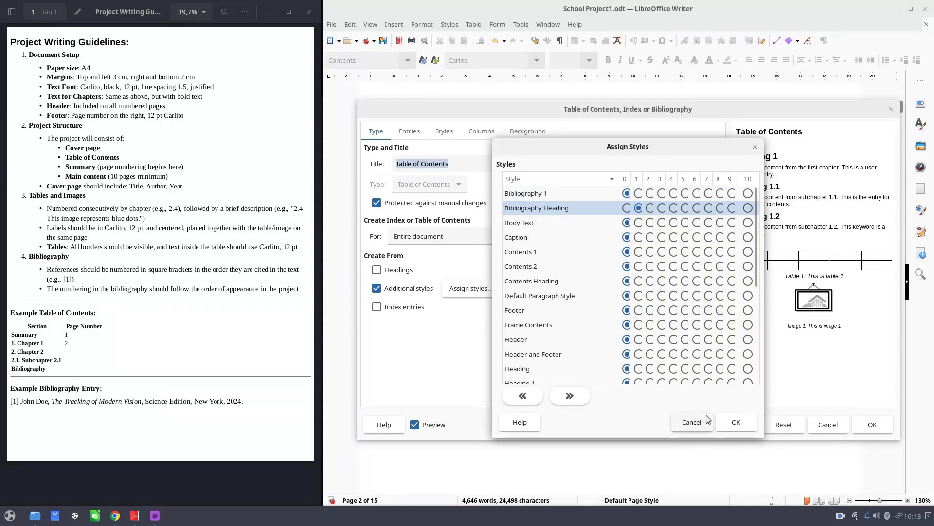
click(736, 422)
click(871, 425)
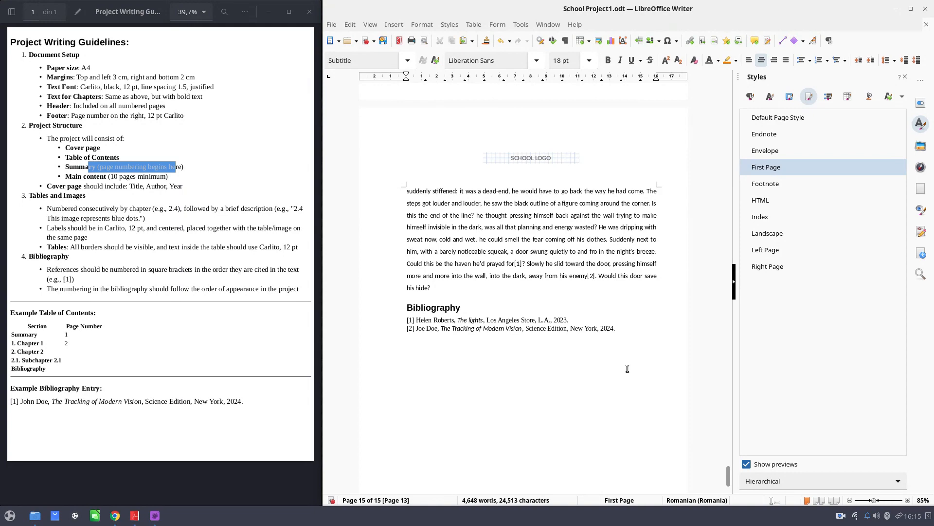
- Review the document's pages at 100% zoom, going from the bibliography back towards the beginning
scroll(627, 368, up, 3)
scroll(610, 362, down, 1)
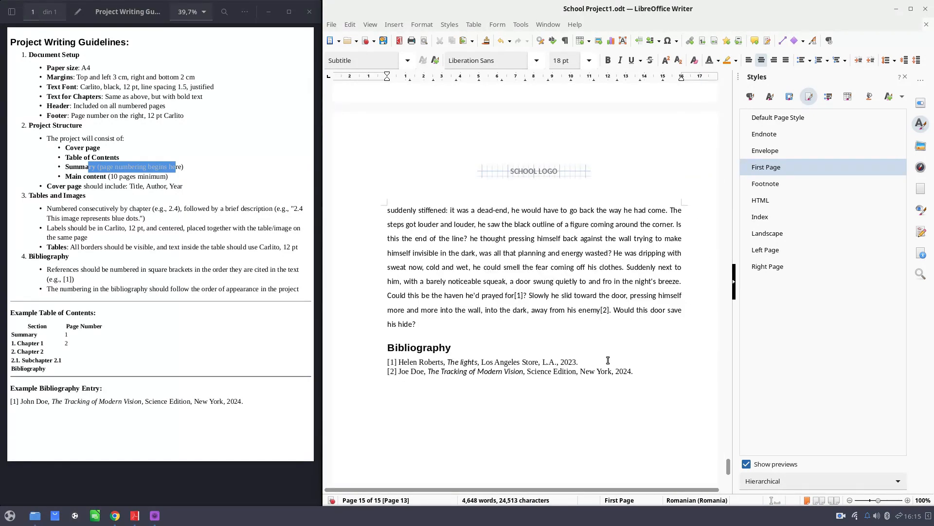
scroll(603, 352, up, 20)
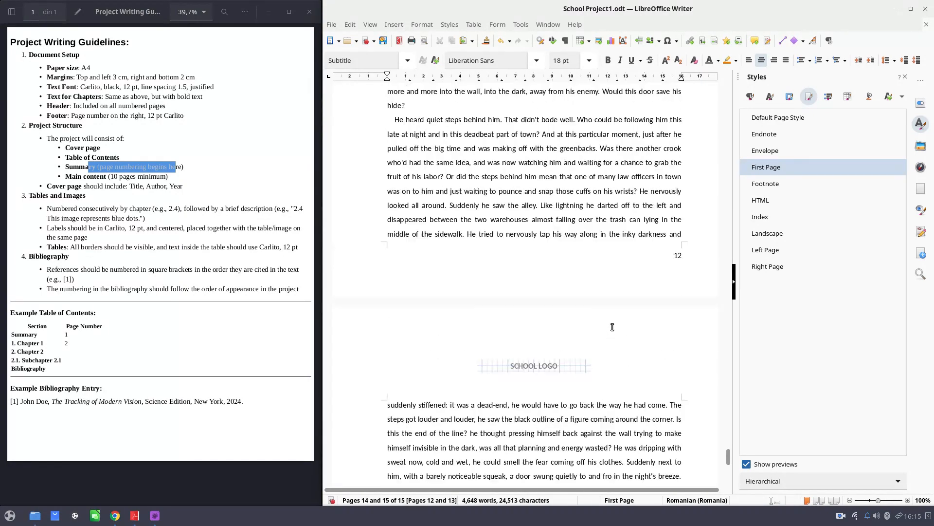